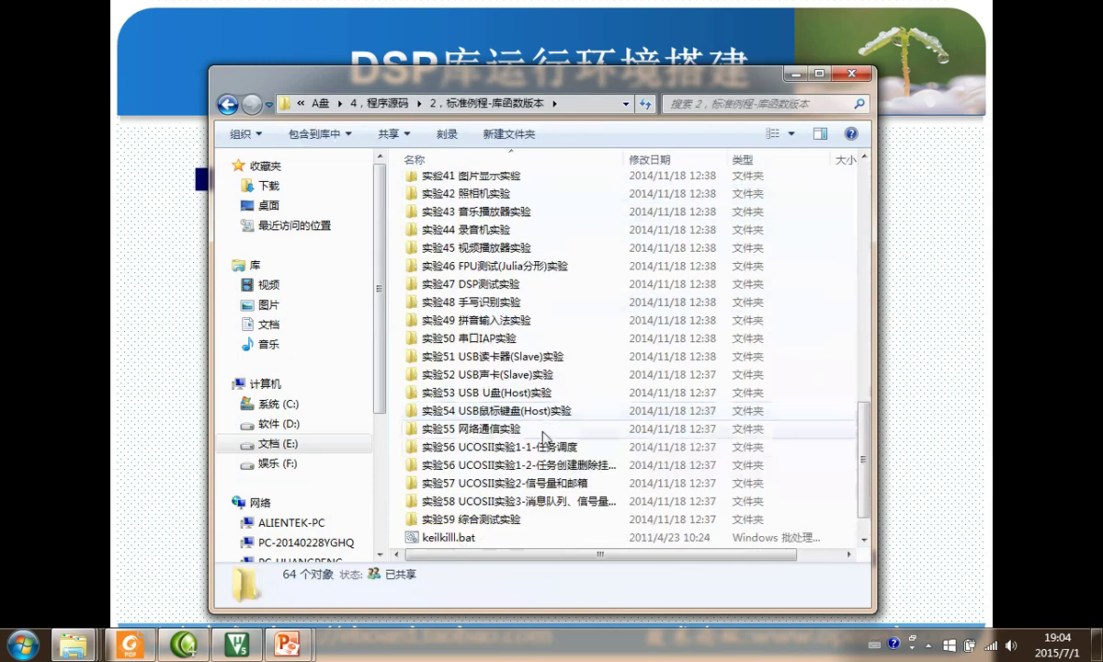
Open 实验47 DSP测试实验 and its 实验47_1 DSP BasicMath测试 subfolder, then look into HARDWARE and return to the project folder
double_click(469, 283)
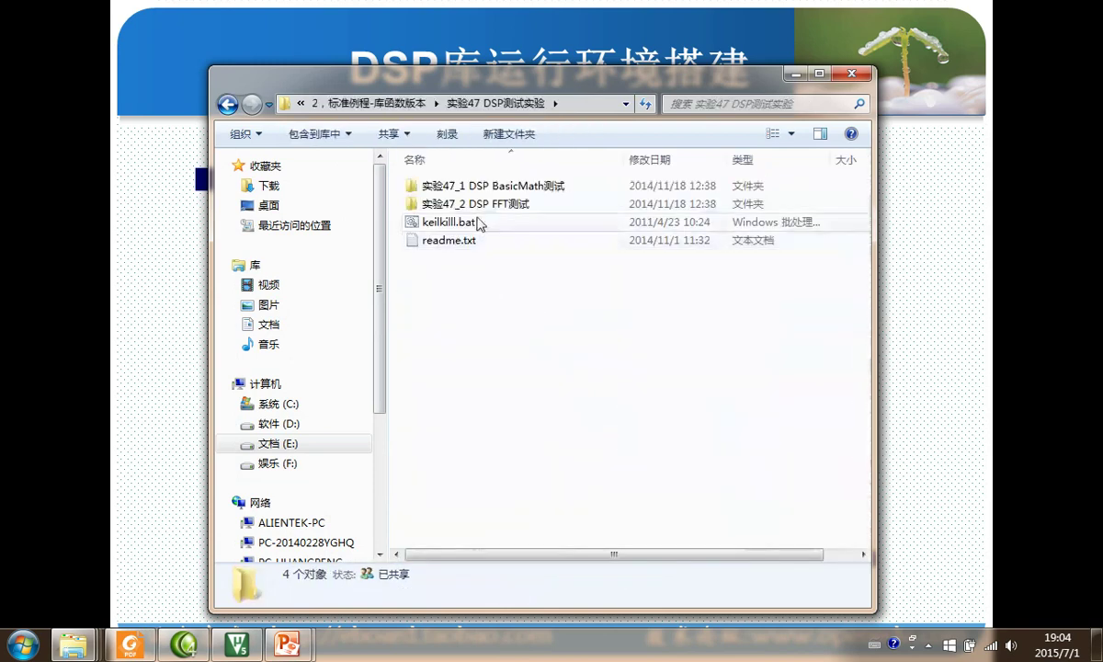
double_click(470, 187)
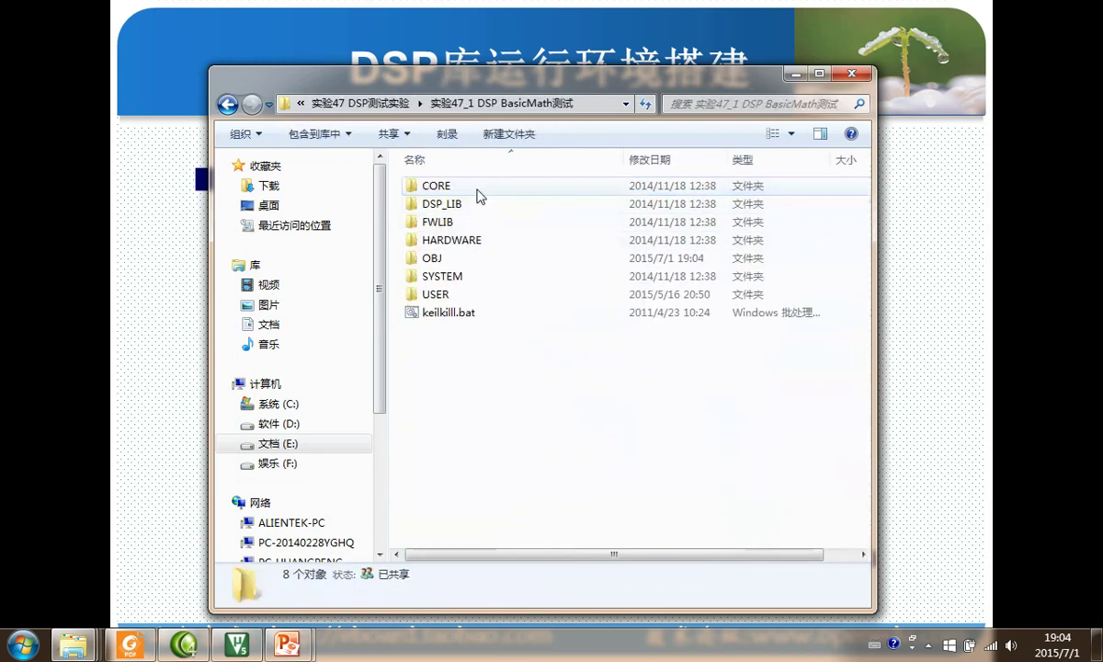
double_click(480, 241)
click(445, 104)
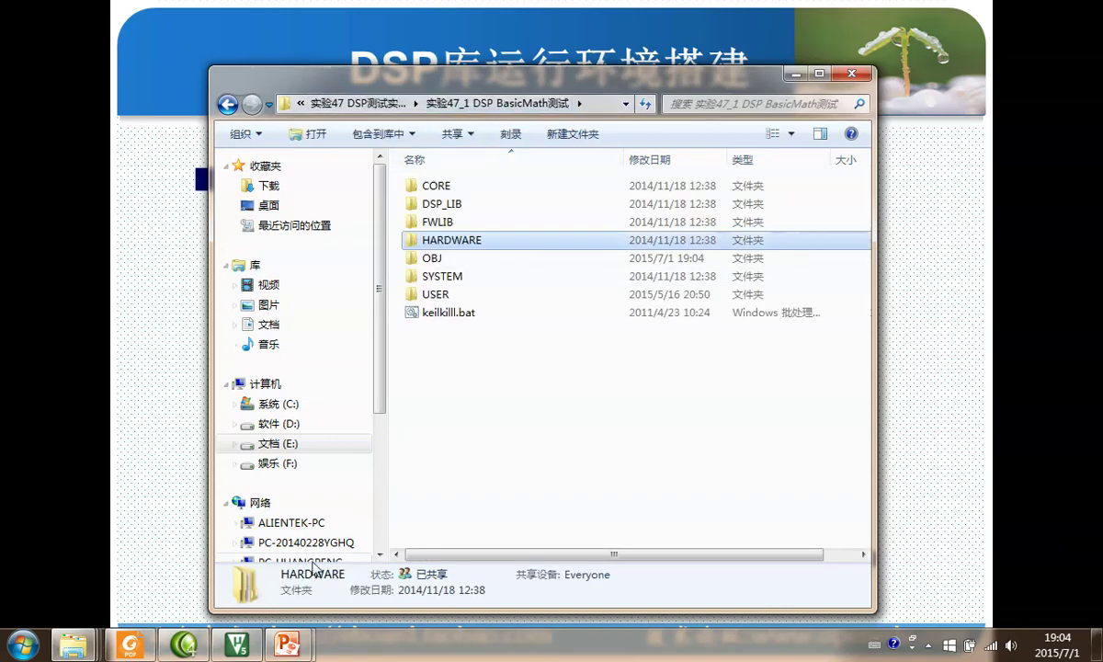
Switch to µVision and look through the DSP_BASICMATH project tree down to the DSP_LIB group
mouse_move(251, 629)
click(308, 476)
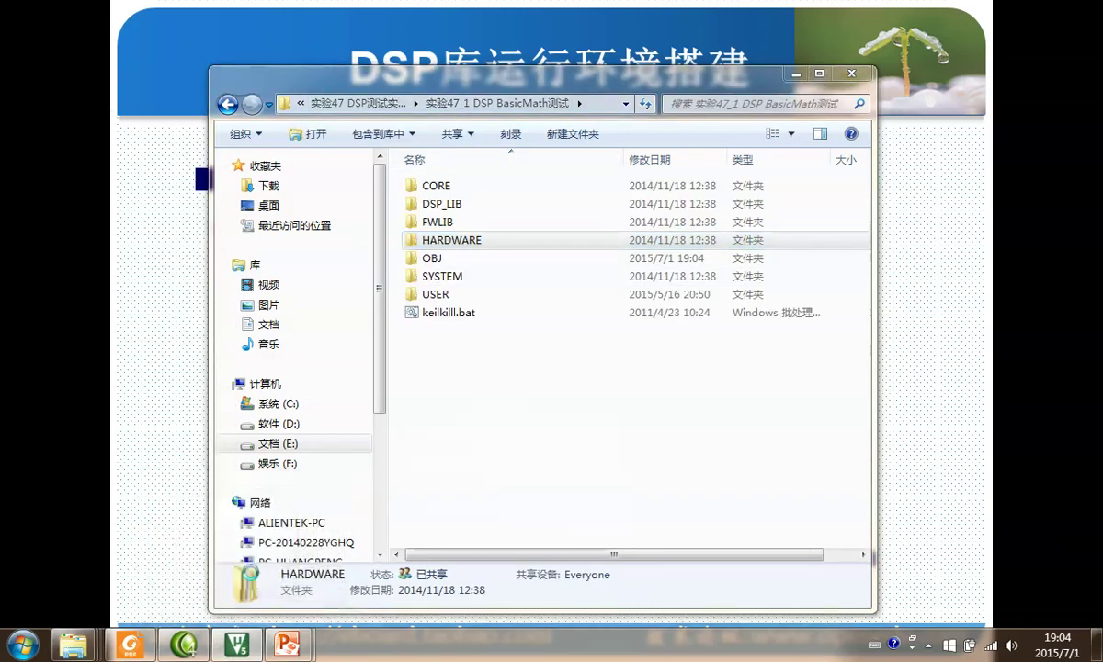
scroll(332, 168, down, 2)
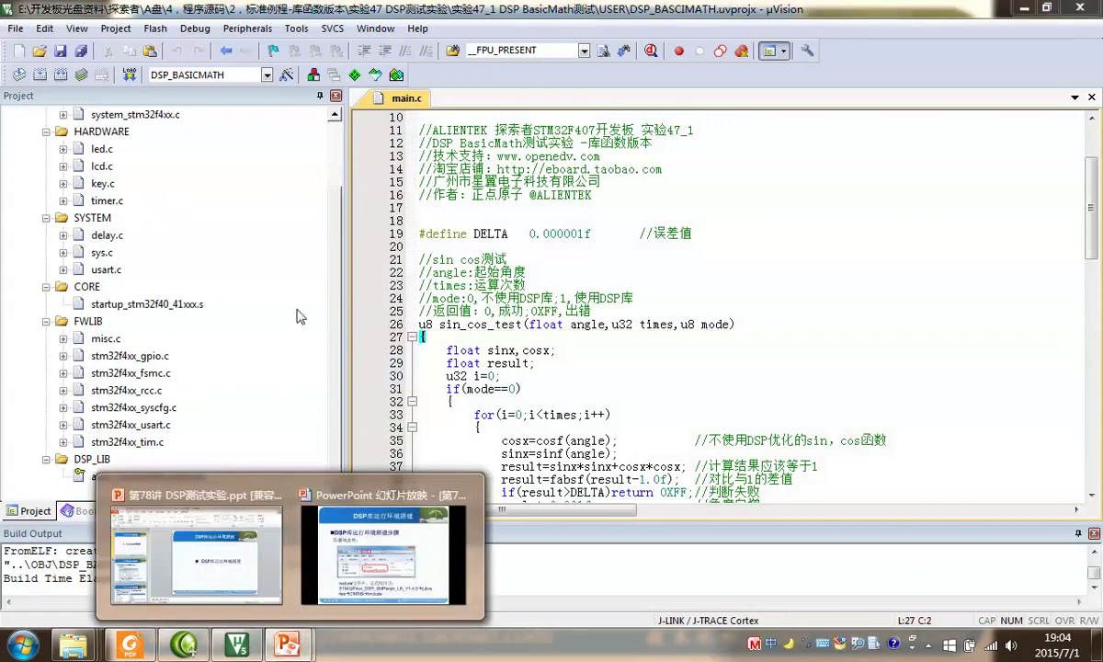
click(299, 309)
scroll(195, 282, up, 1)
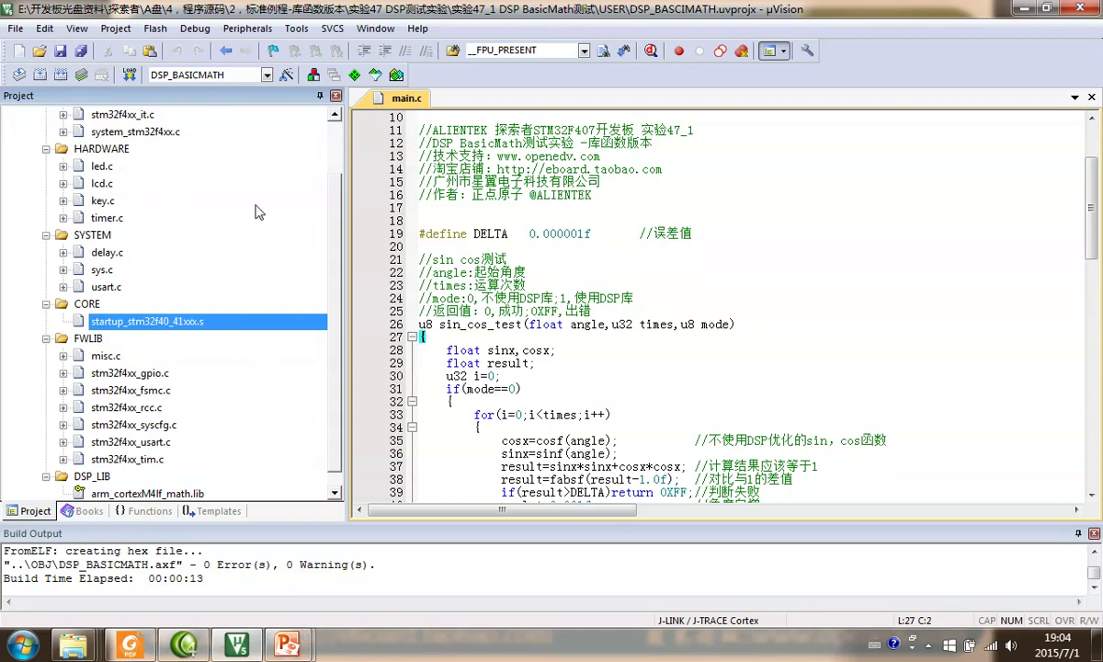
click(222, 389)
scroll(236, 395, down, 1)
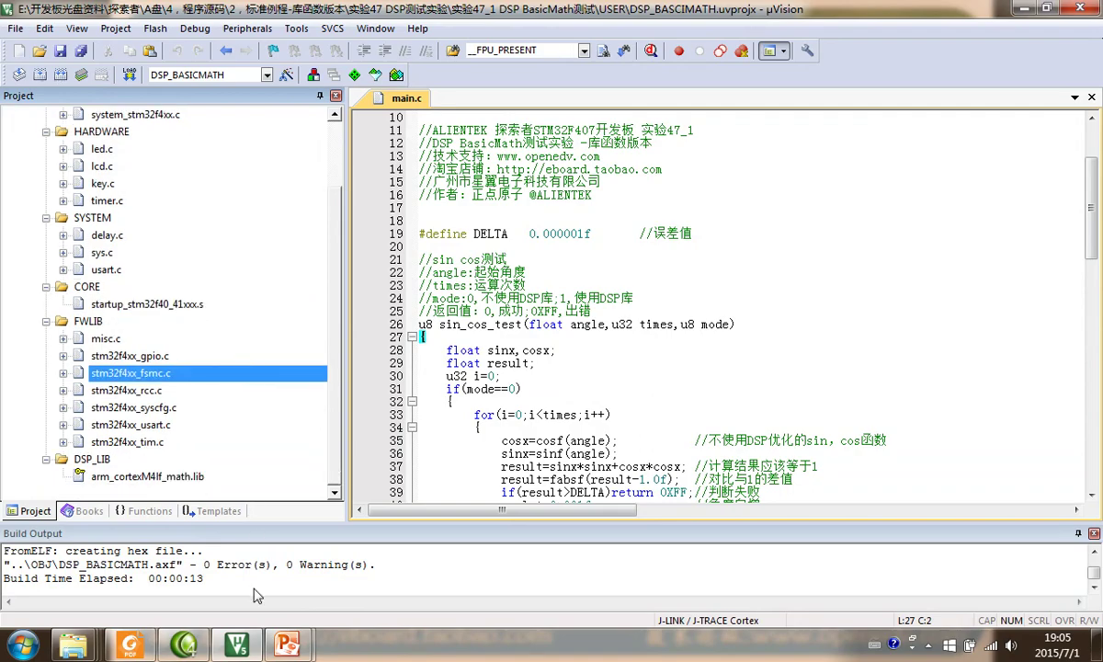
Switch to the PowerPoint slide show, circle and tick the 添加文件 step, and clear the markings
mouse_move(288, 642)
click(311, 579)
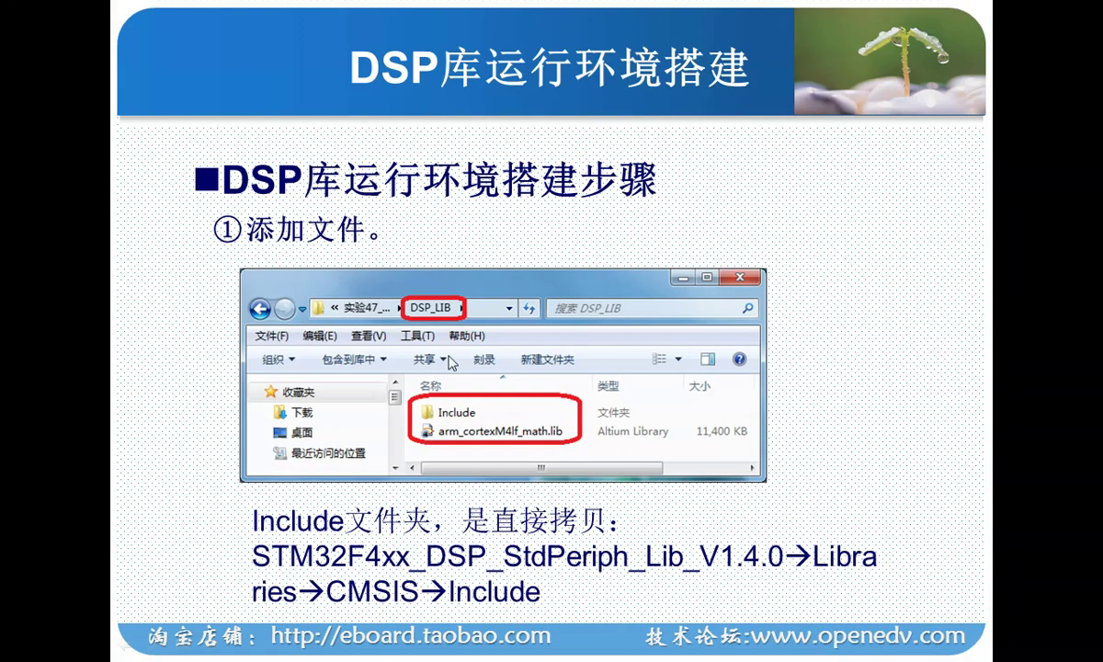
mouse_move(275, 210)
mouse_down()
mouse_move(248, 235)
mouse_move(360, 247)
mouse_move(308, 205)
mouse_move(280, 213)
mouse_up()
mouse_move(391, 227)
mouse_down()
mouse_move(425, 233)
mouse_move(456, 204)
mouse_up()
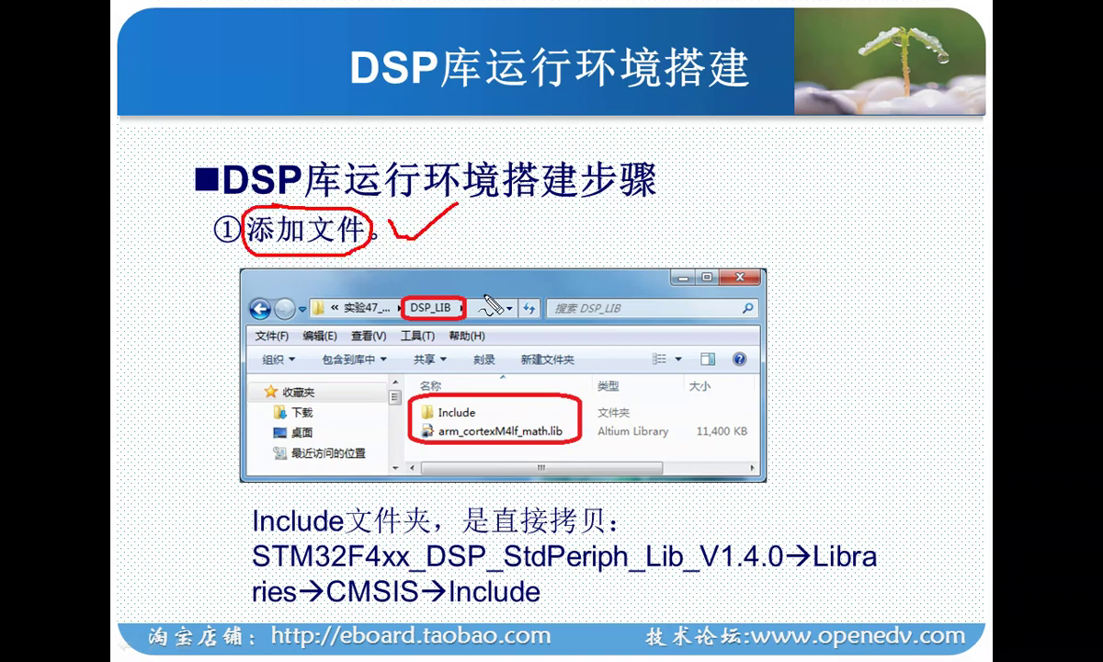
key(e)
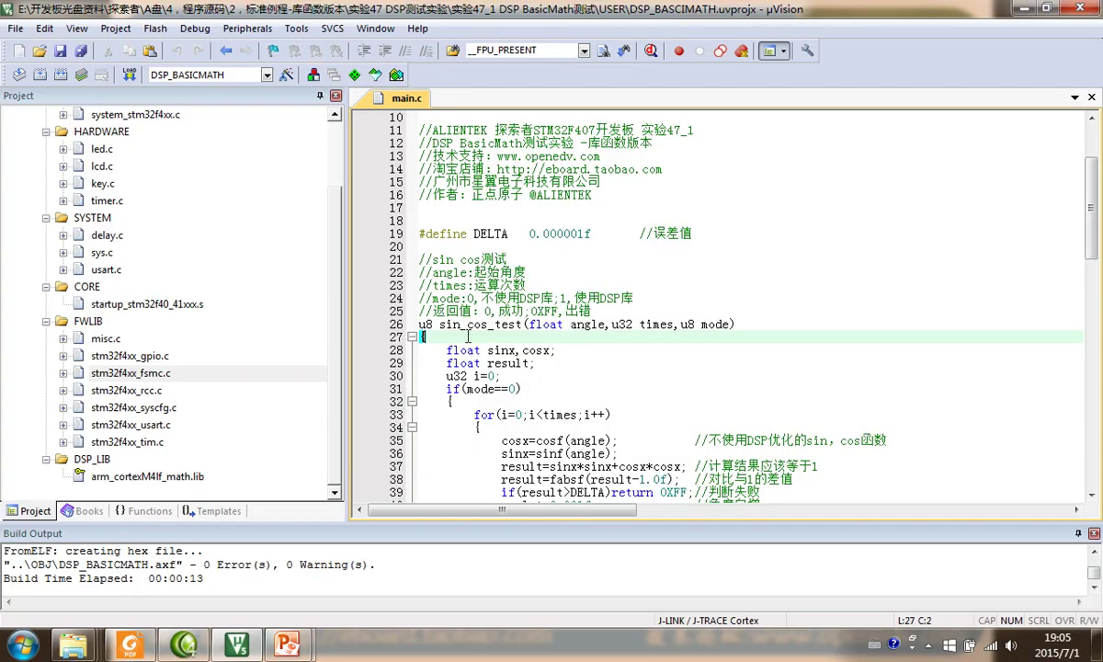
Bring up the 实验47_1 DSP BasicMath测试 folder in File Explorer and maximize its window
key(super+d)
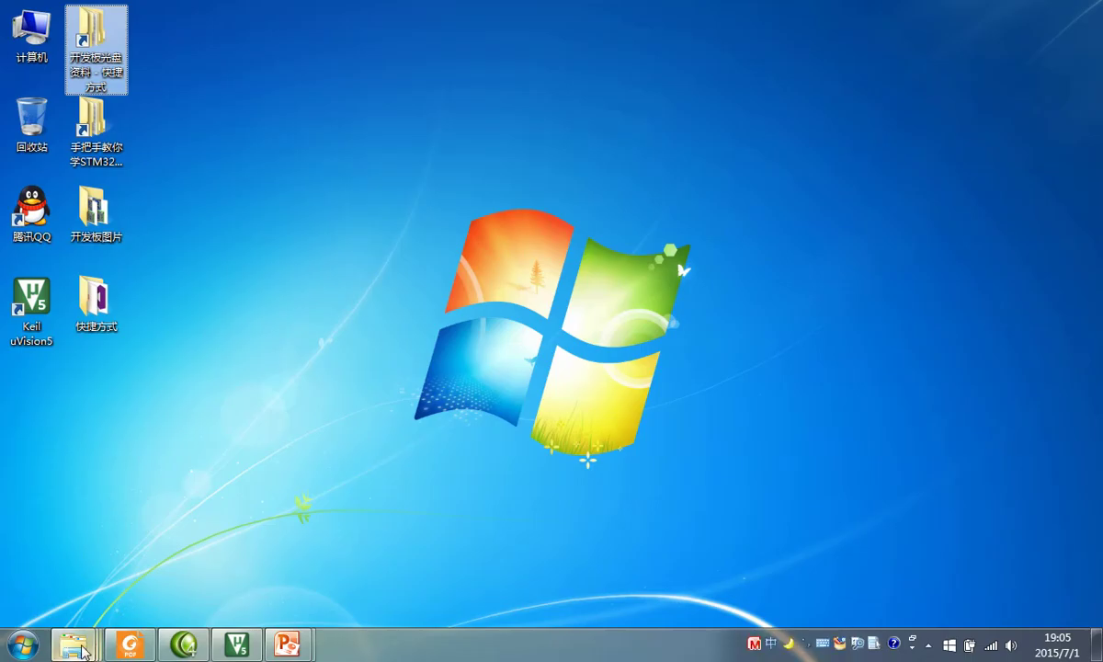
right_click(77, 643)
click(202, 591)
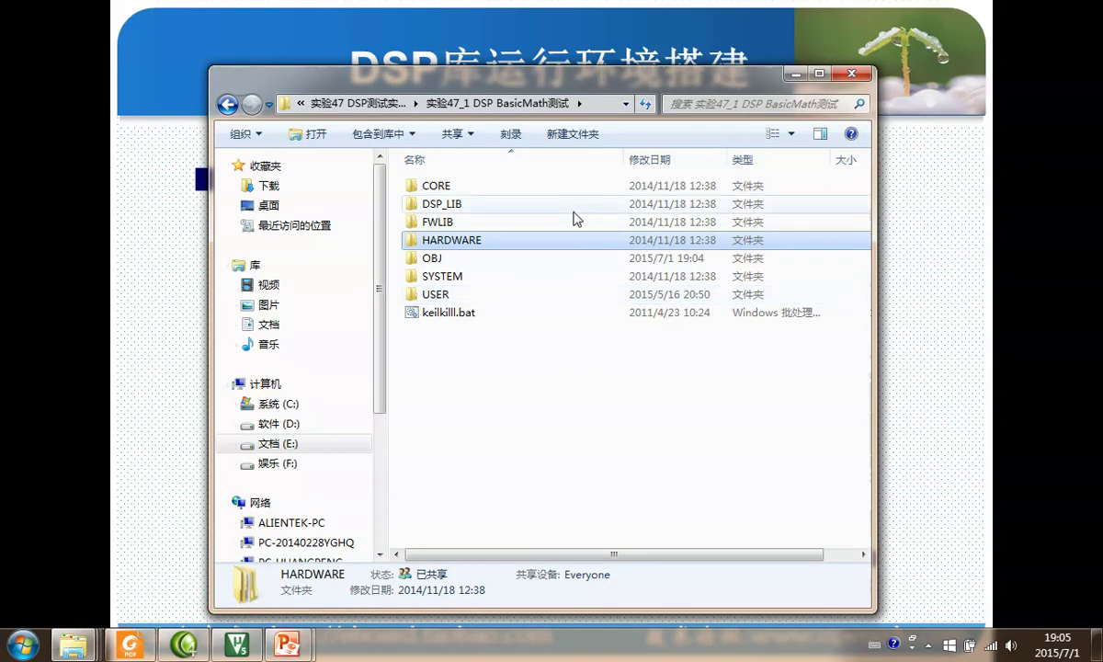
double_click(561, 86)
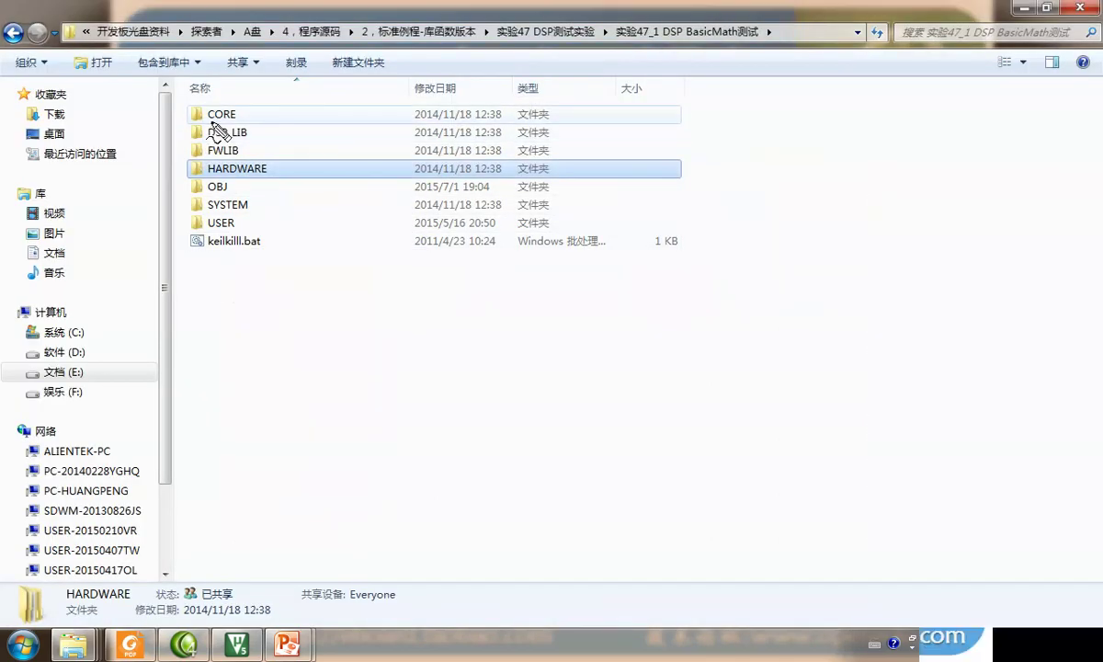
Mark and open the project's DSP_LIB folder, then circle arm_cortexM4lf_math.lib and clear the marking
mouse_move(217, 118)
mouse_down()
mouse_move(206, 147)
mouse_move(259, 134)
mouse_up()
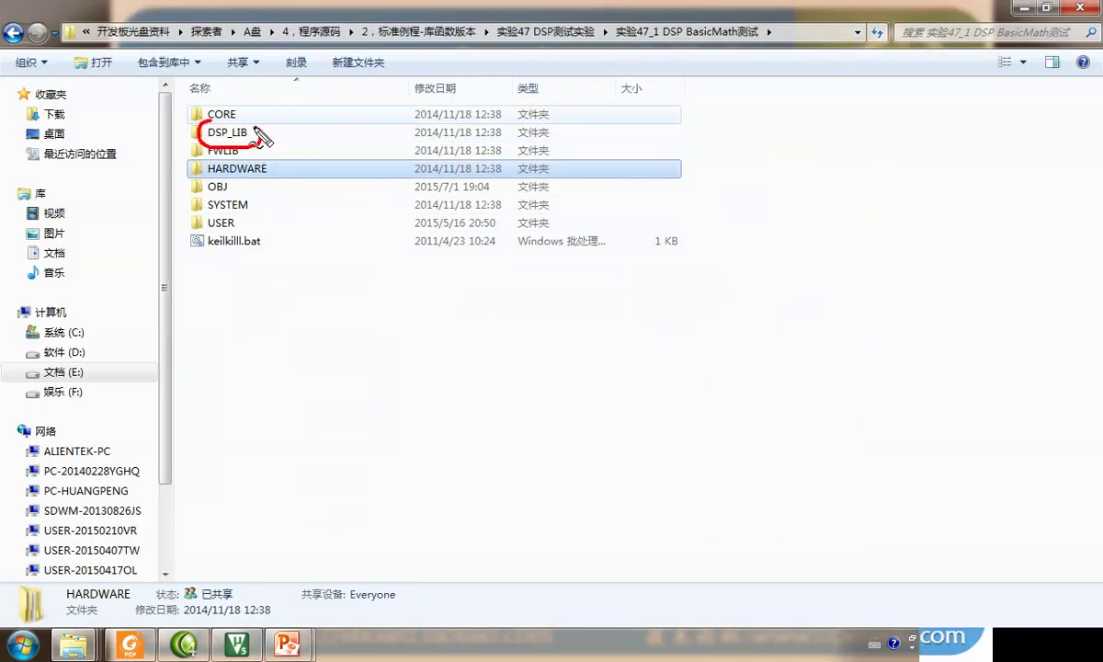
double_click(229, 132)
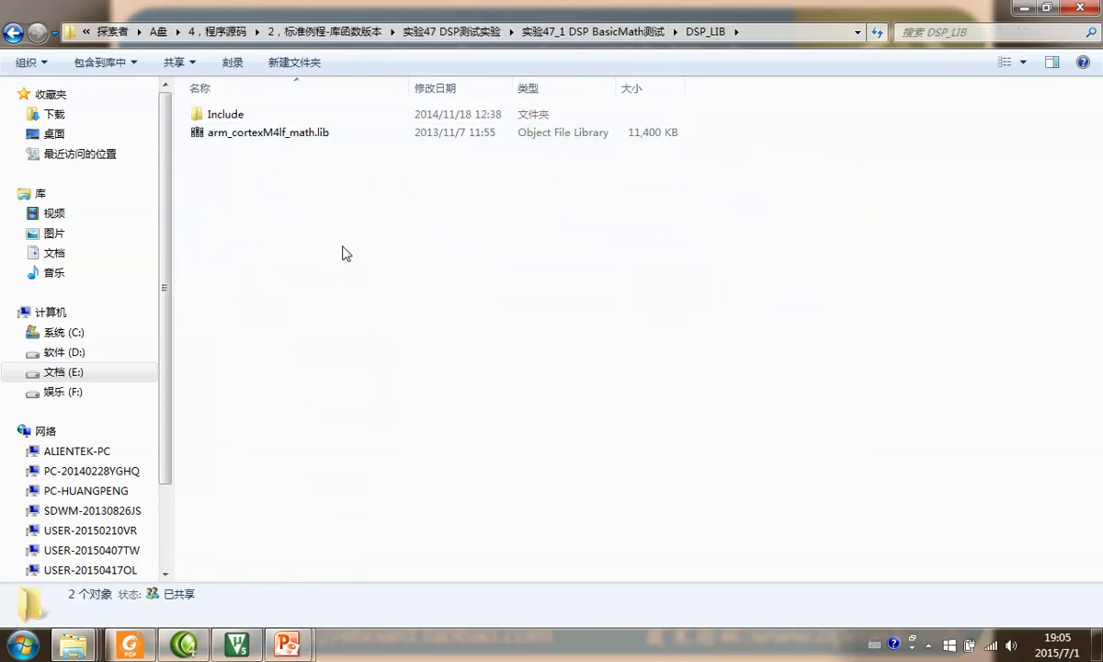
mouse_move(221, 117)
mouse_down()
mouse_move(203, 130)
mouse_move(264, 111)
mouse_move(328, 140)
mouse_move(211, 128)
mouse_up()
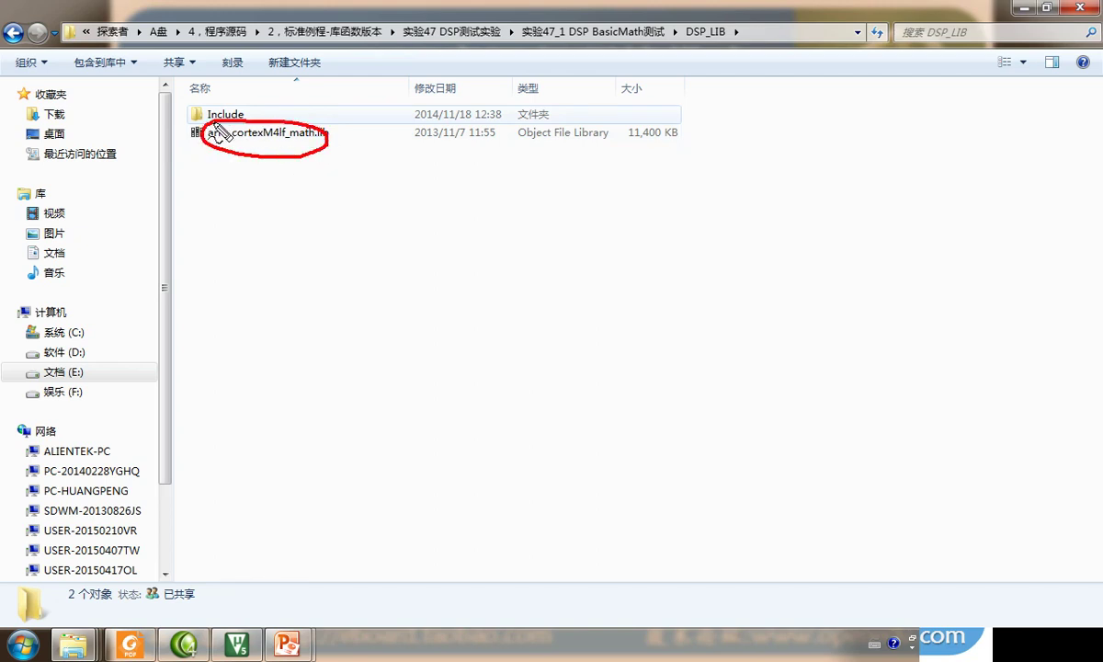
key(Escape)
Switch to the firmware library window, open CMSIS\Lib\ARM, and mark arm_cortexM4lf_math.lib as the library's source file
right_click(83, 644)
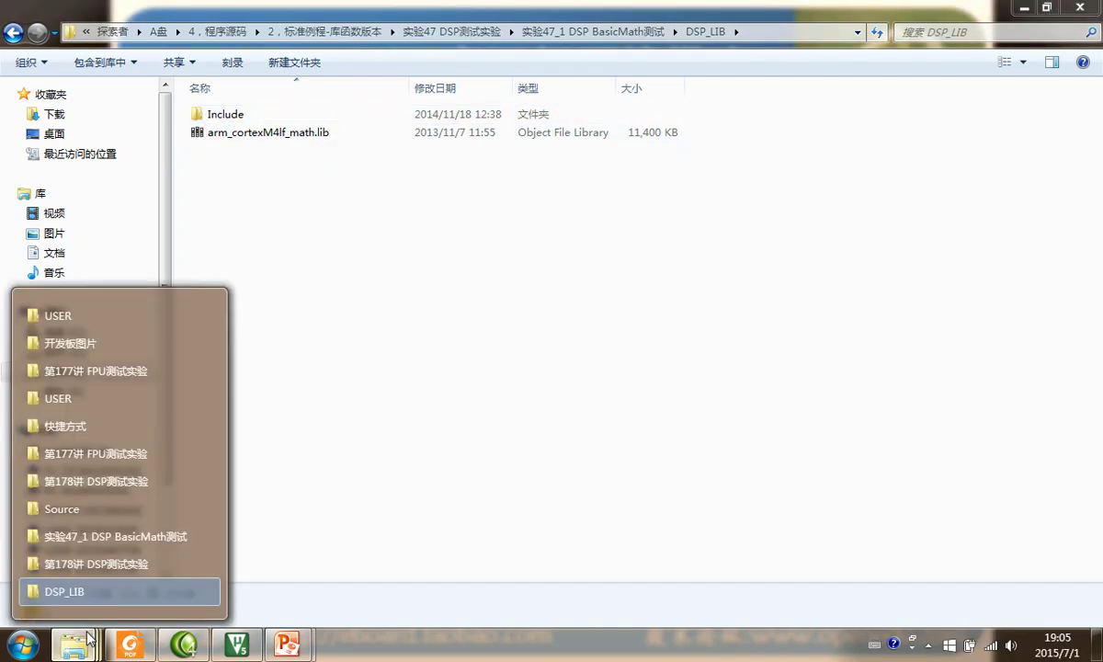
click(126, 511)
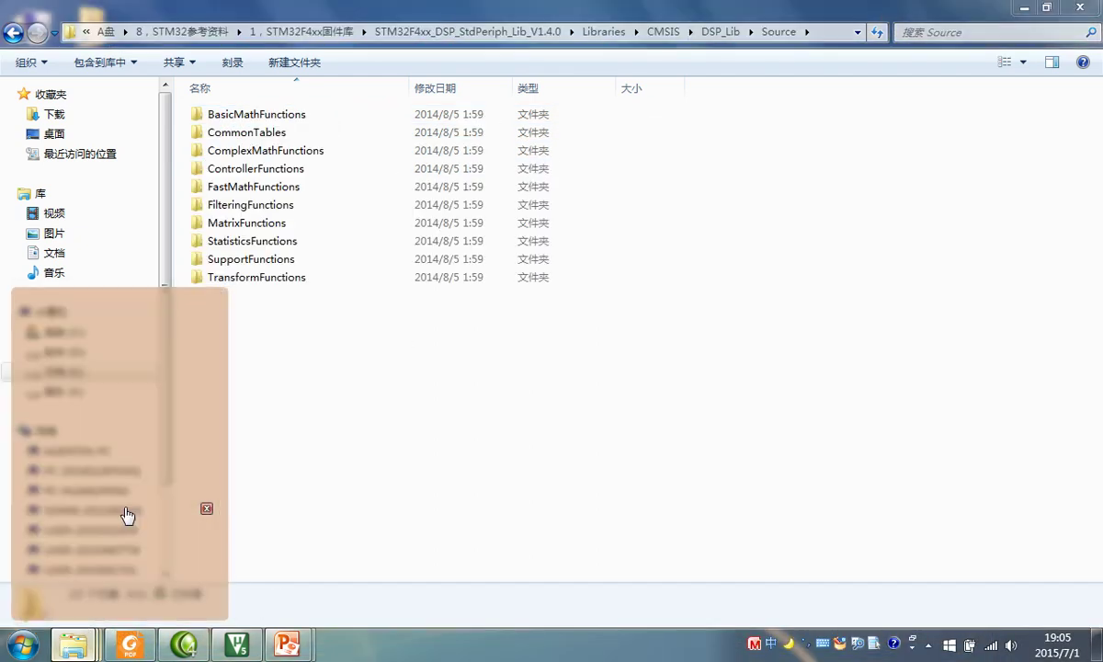
click(657, 35)
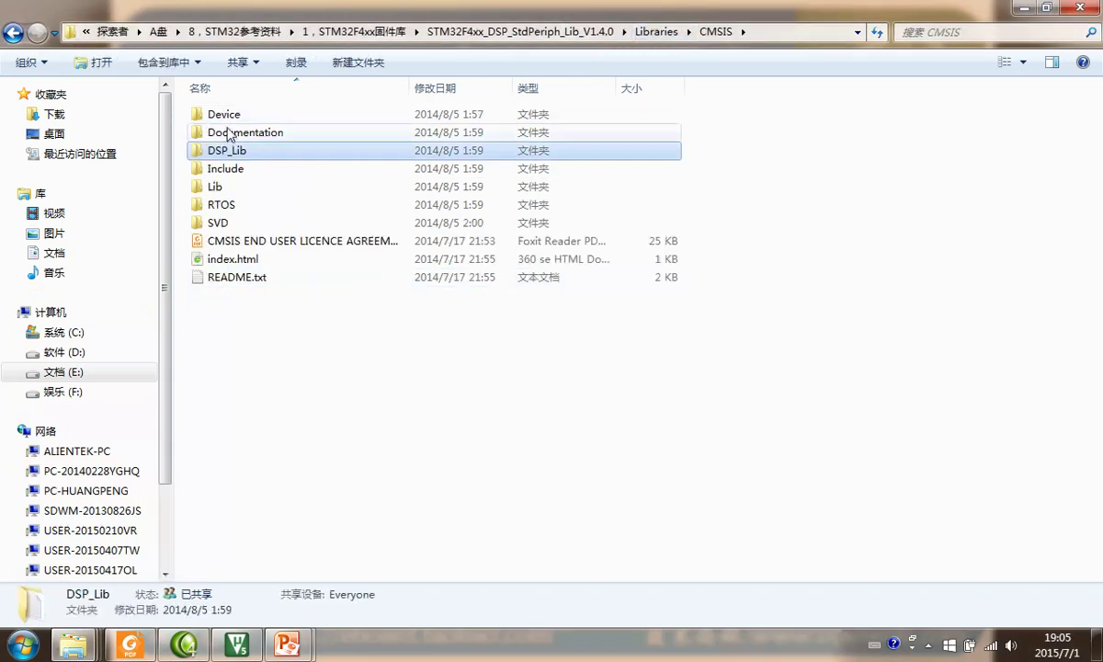
double_click(225, 187)
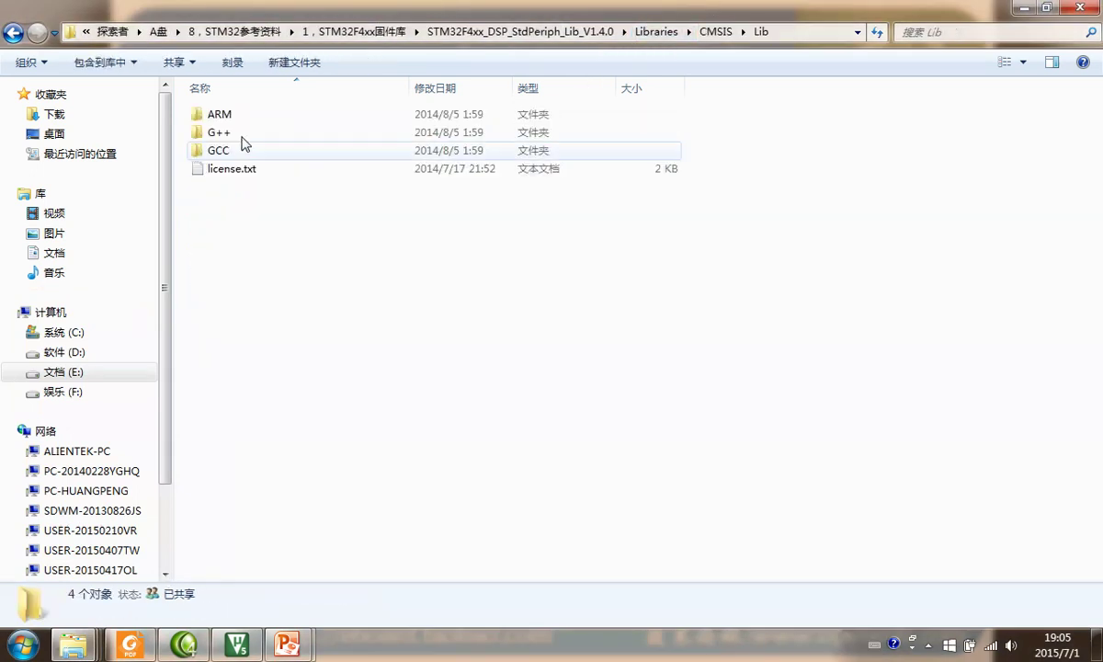
double_click(229, 115)
mouse_move(243, 233)
mouse_down()
mouse_move(220, 236)
mouse_move(321, 280)
mouse_move(266, 230)
mouse_up()
key(Escape)
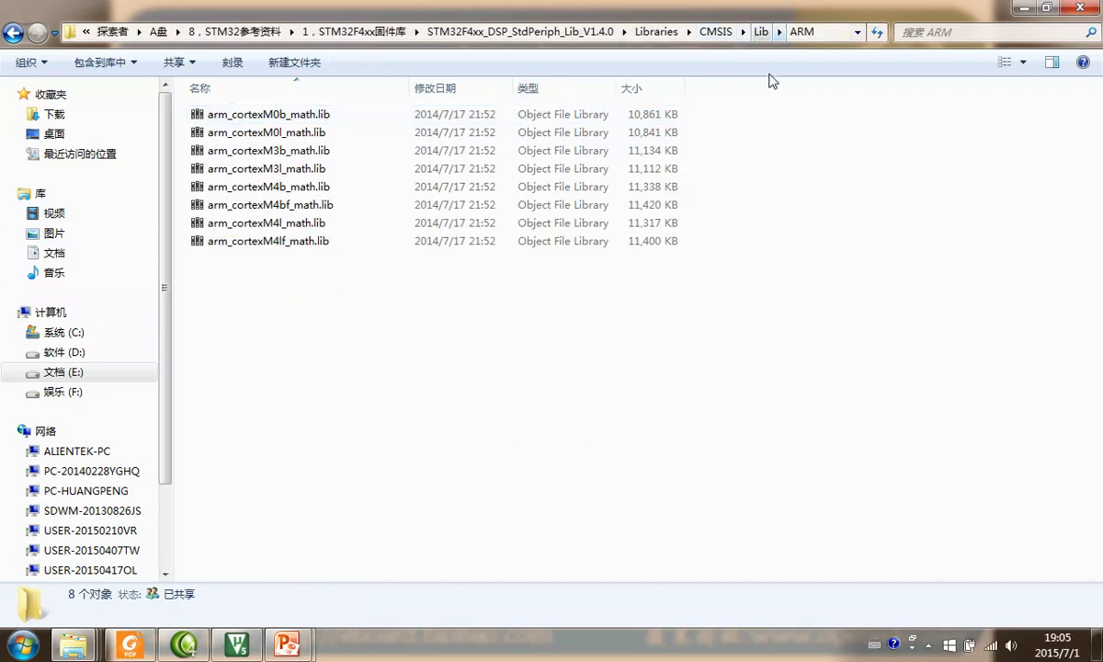
Go back through the firmware library to Libraries\CMSIS and circle the Include folder and CMSIS in the path
click(655, 32)
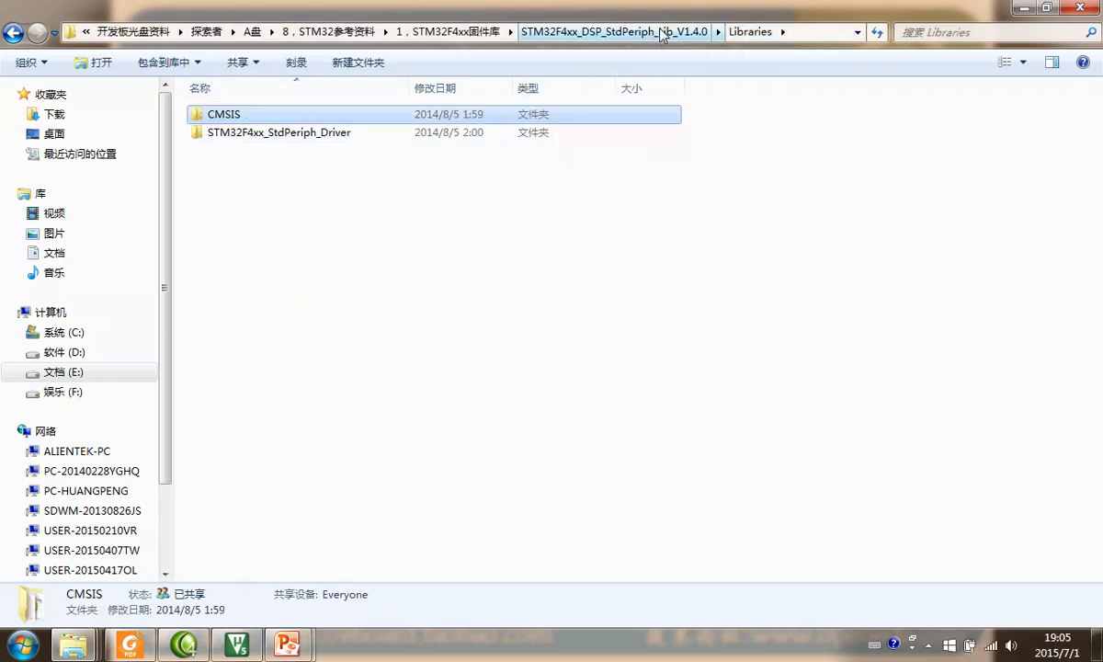
click(620, 33)
double_click(250, 134)
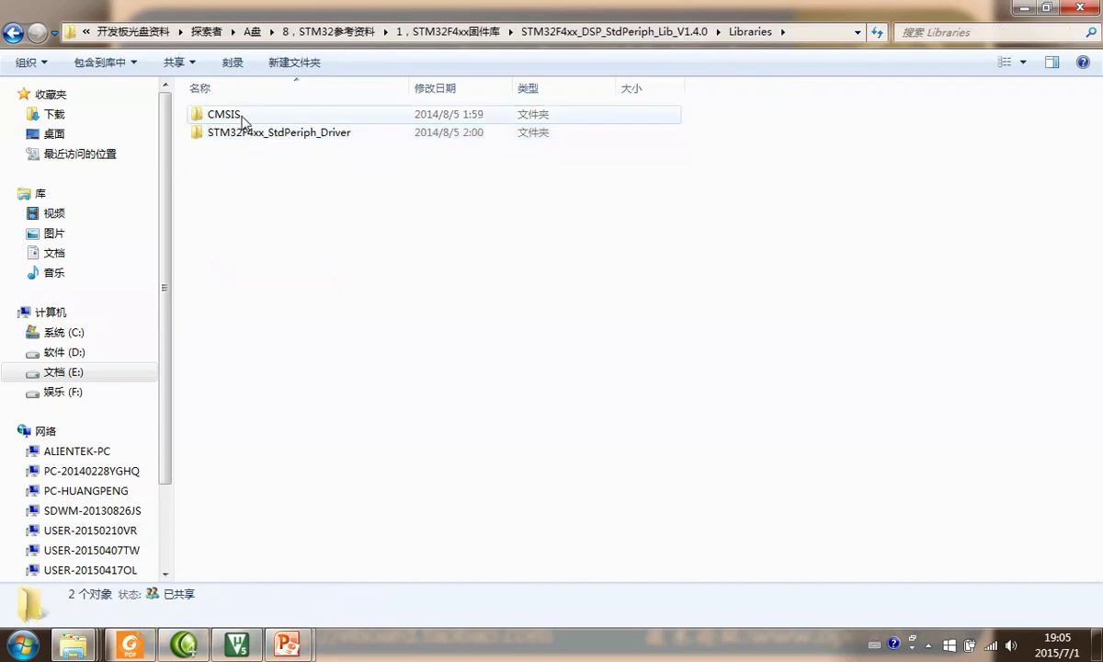
double_click(237, 114)
mouse_move(232, 163)
mouse_down()
mouse_move(209, 184)
mouse_move(246, 161)
mouse_up()
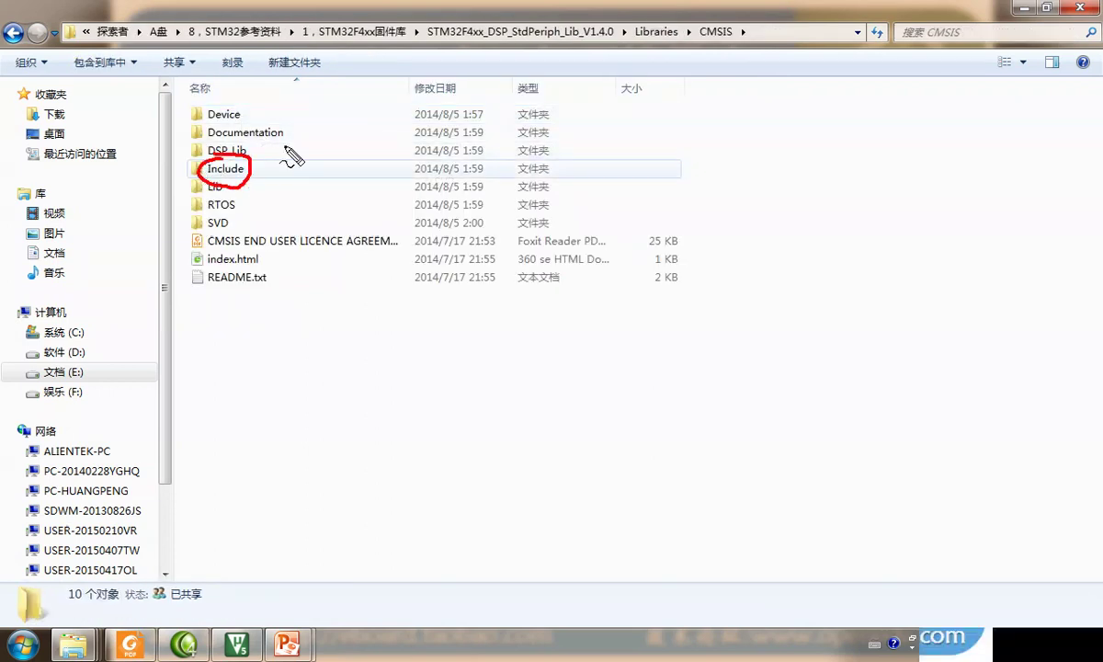
mouse_move(701, 31)
mouse_down()
mouse_move(746, 42)
mouse_move(703, 7)
mouse_up()
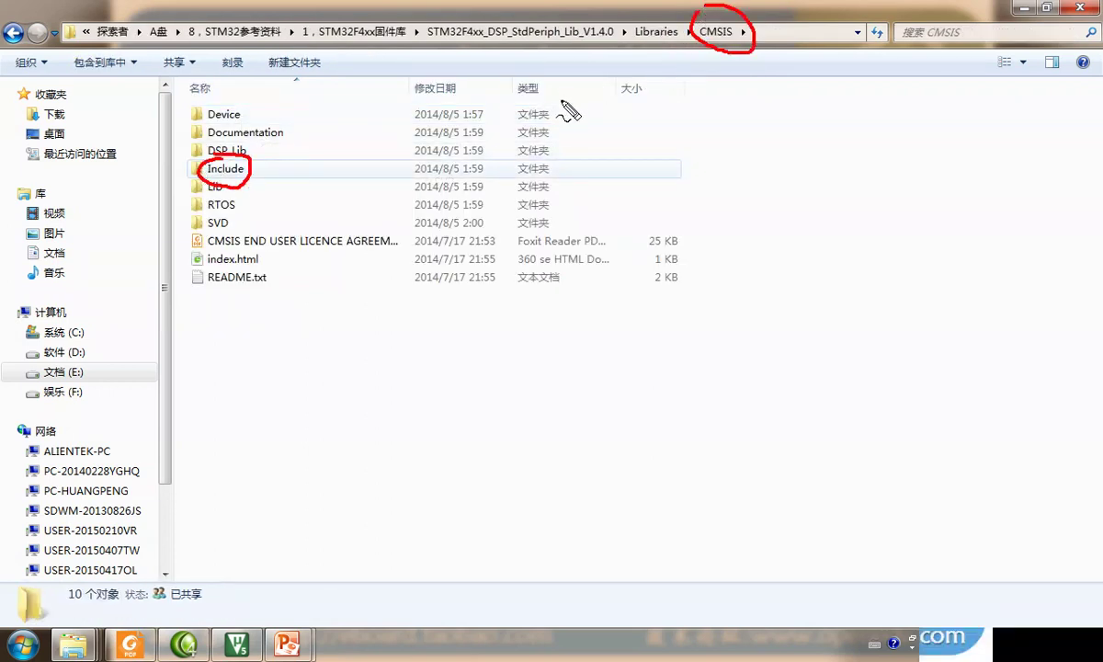
Open the CMSIS Include folder, mark its header files, and return to the CMSIS folder
double_click(217, 171)
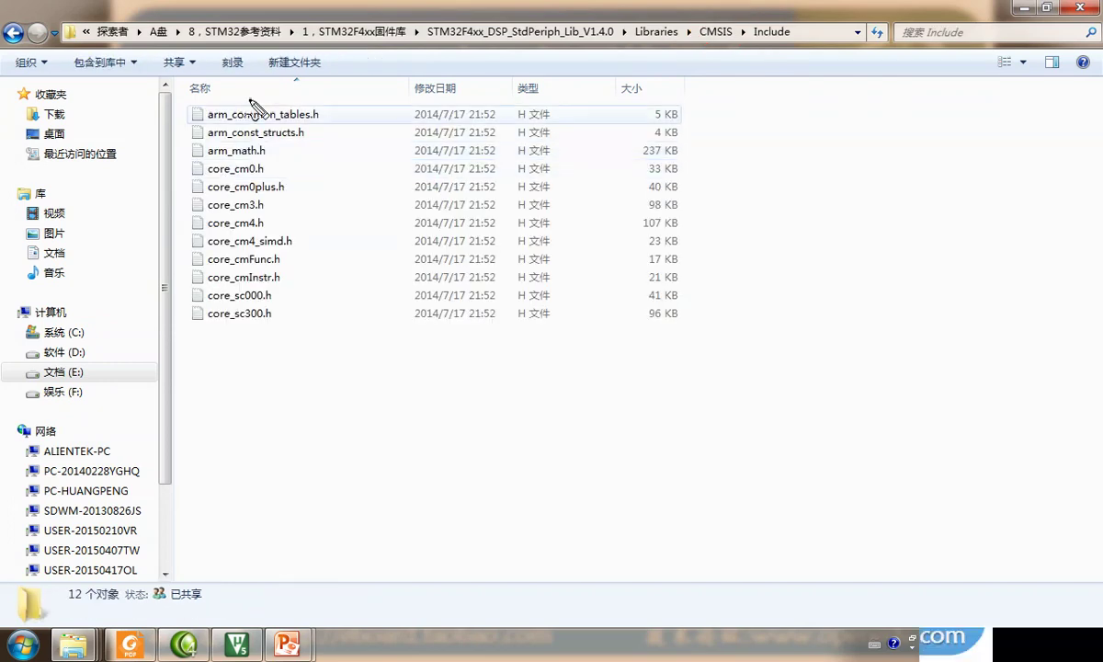
mouse_move(248, 83)
mouse_down()
mouse_move(180, 348)
mouse_move(248, 83)
mouse_up()
click(715, 32)
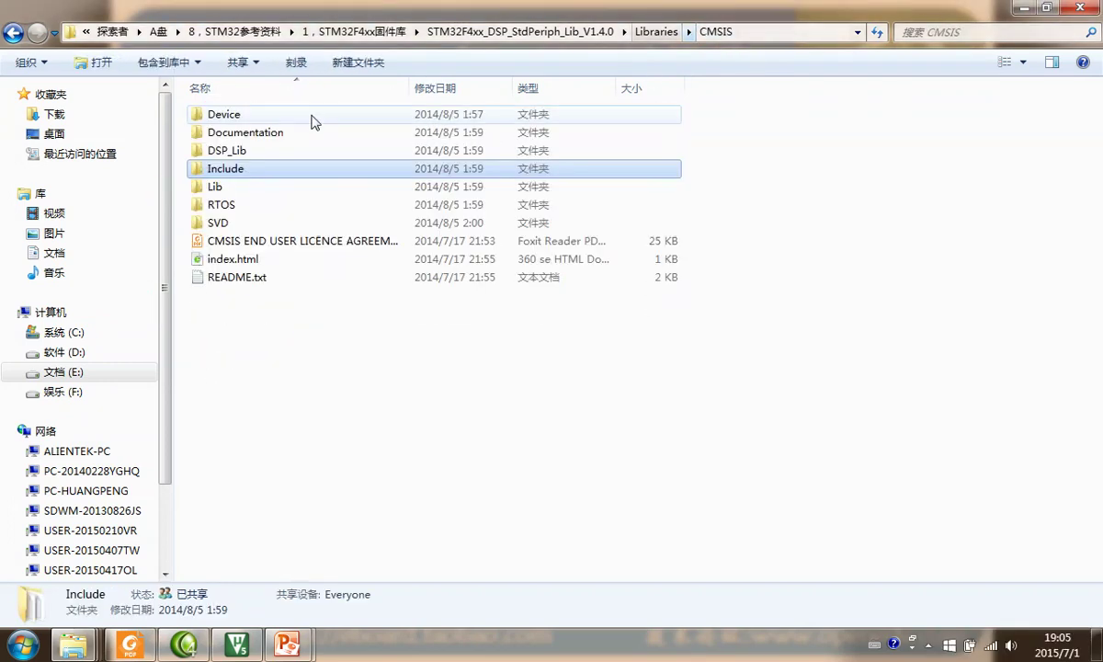
Return to the project's DSP_LIB window, mark its contents, then go up one level and mark the DSP_LIB folder
right_click(73, 643)
click(85, 556)
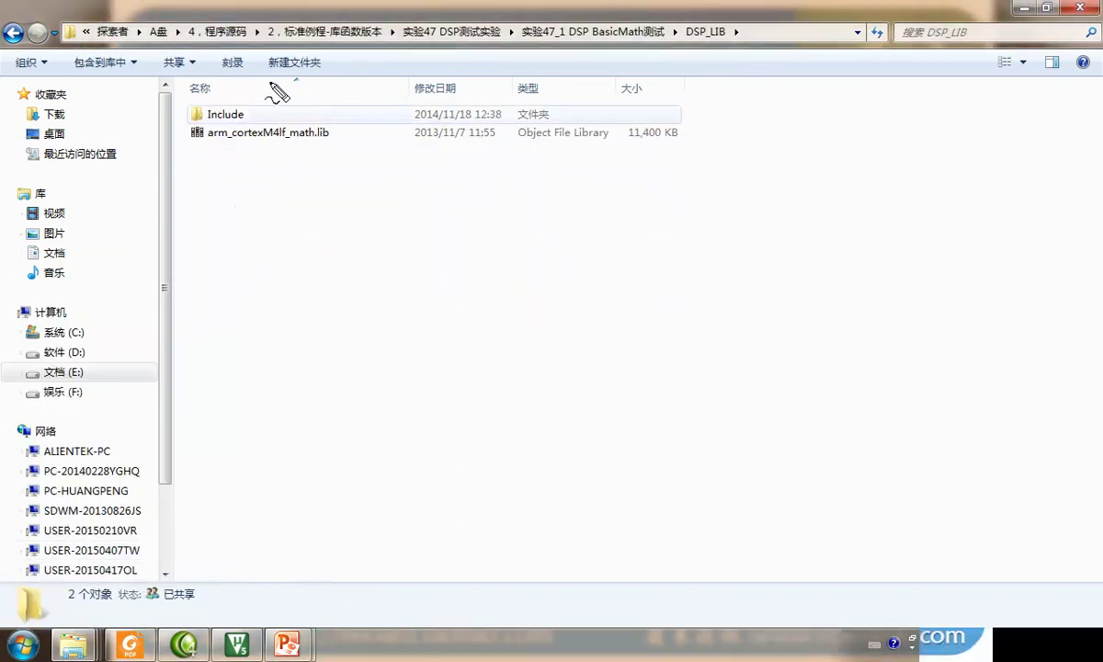
drag(283, 84, 309, 71)
click(595, 31)
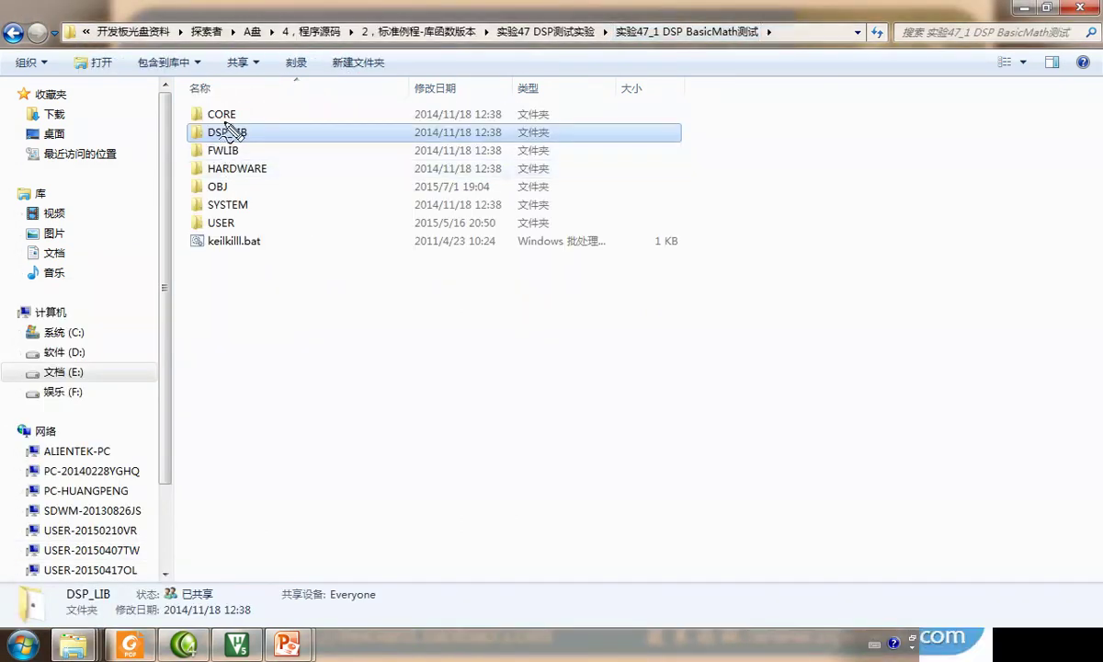
mouse_move(228, 131)
mouse_down()
mouse_move(225, 156)
mouse_move(237, 133)
mouse_up()
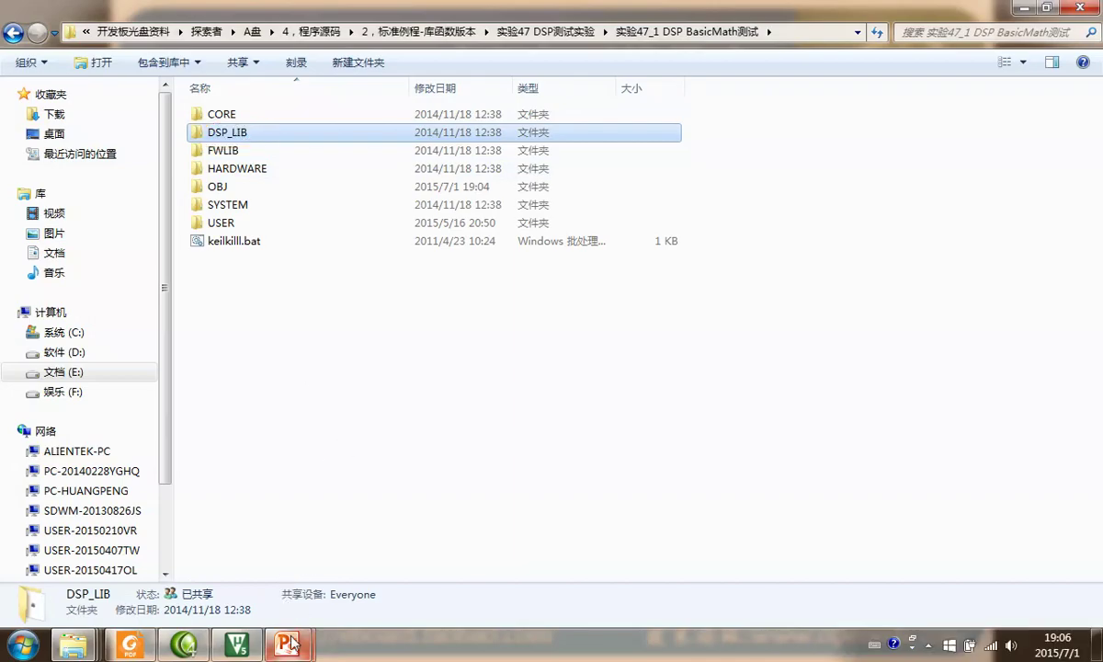
Return to the PowerPoint slide show, advance to the slide on adding arm_cortexM4lf_math.lib, and mark the DSP_LIB group there
mouse_move(287, 644)
click(401, 473)
mouse_move(452, 204)
mouse_down()
mouse_move(440, 525)
mouse_move(445, 209)
mouse_up()
key(Escape)
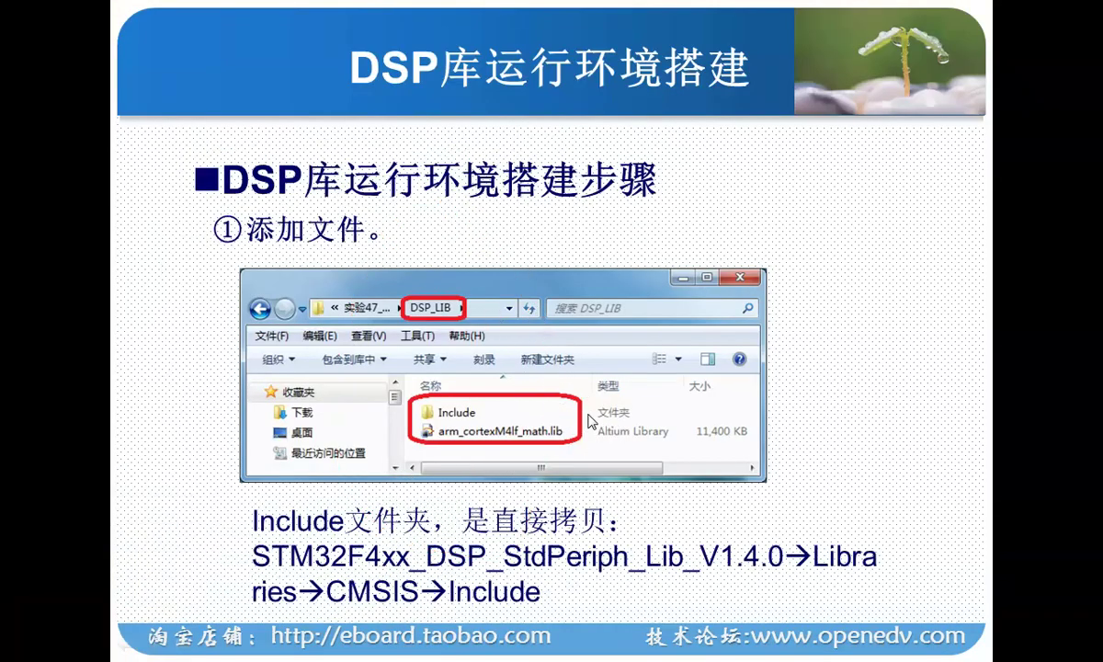
click(591, 419)
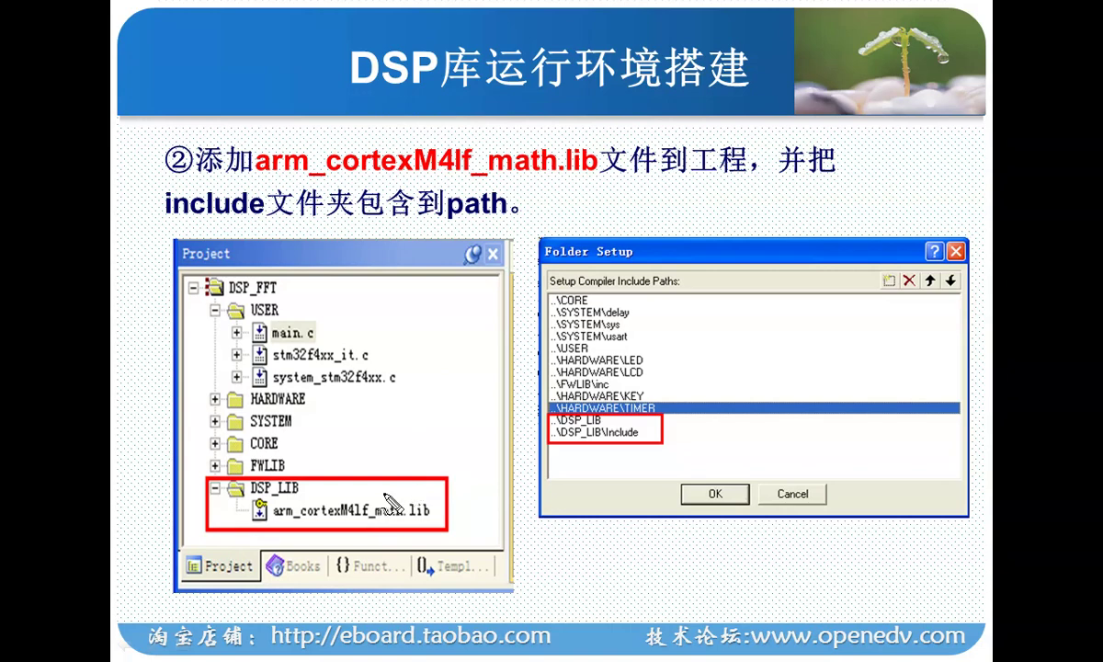
drag(418, 500, 404, 482)
key(Escape)
Switch to µVision, select the DSP_LIB group in the project tree, and circle the arm_cortexM4lf_math.lib entry
key(alt+Tab)
key(super+d)
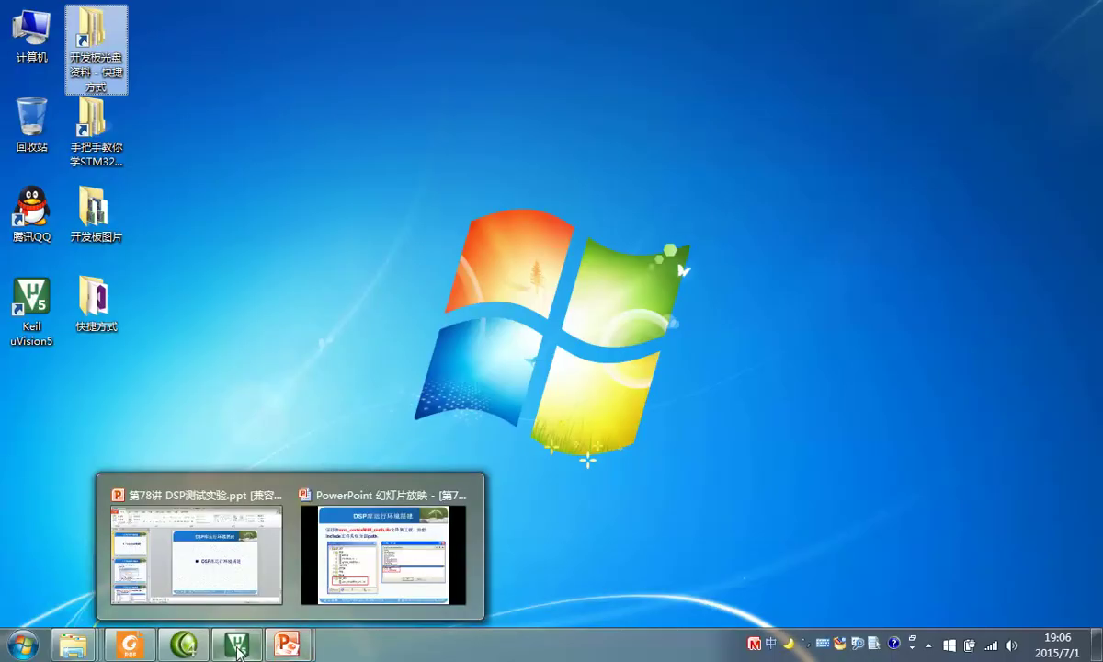
click(236, 647)
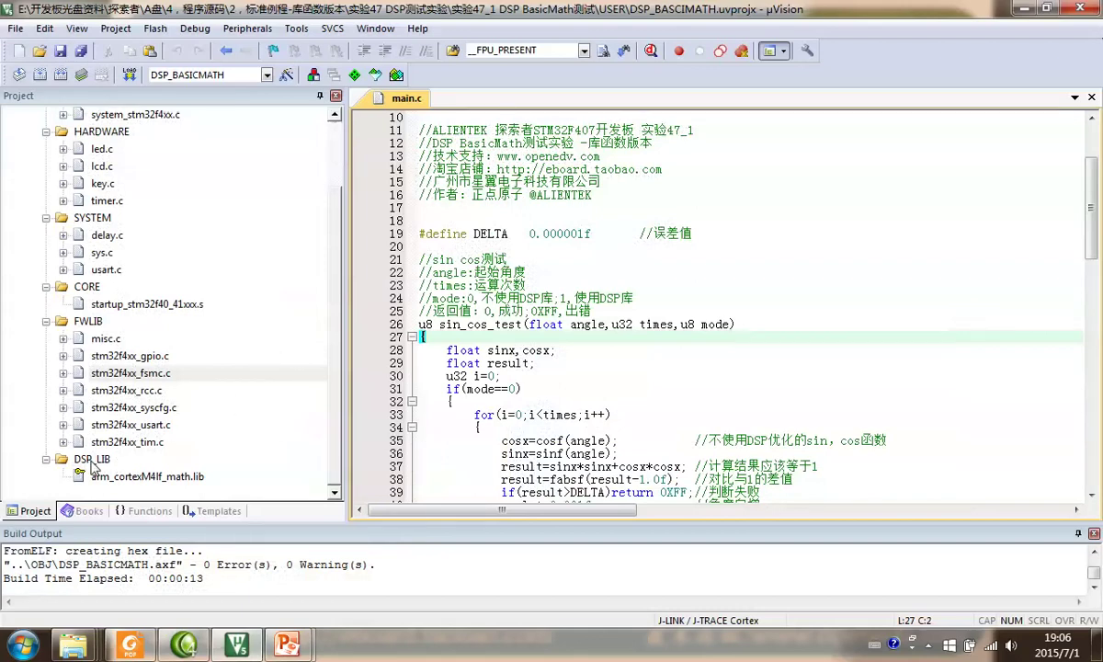
click(93, 459)
mouse_move(93, 462)
mouse_down()
mouse_move(88, 448)
mouse_move(66, 460)
mouse_move(110, 473)
mouse_move(147, 455)
mouse_move(163, 475)
mouse_move(189, 466)
mouse_up()
key(Escape)
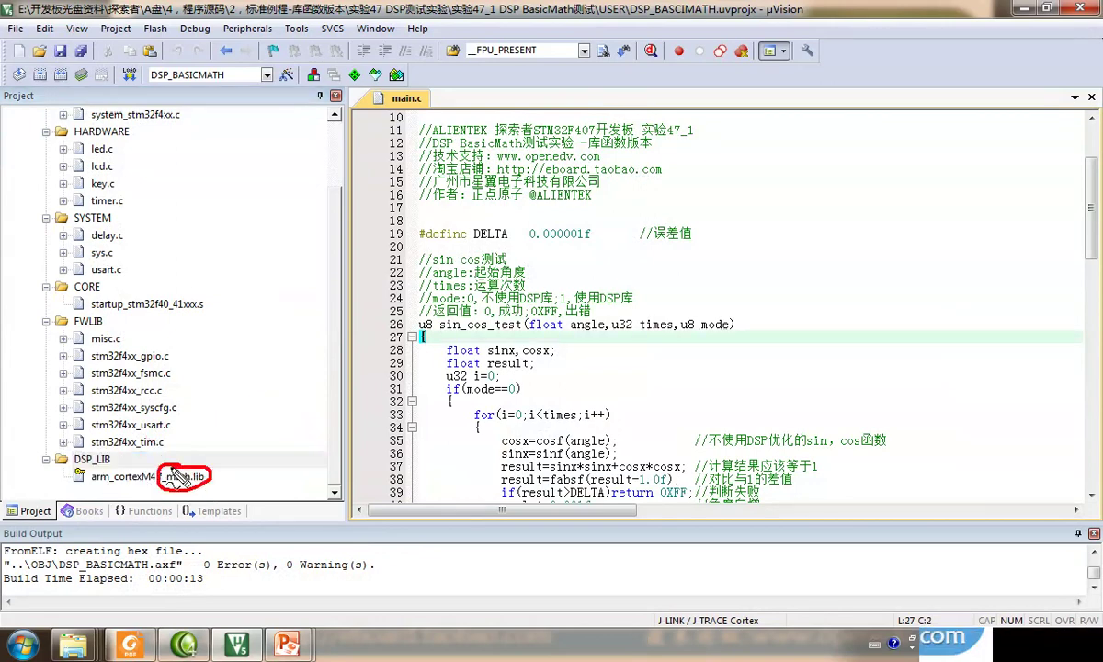
Clear the mark, open the project items manager from the DSP_LIB group, and select DSP_LIB among the groups
key(Escape)
click(98, 460)
right_click(100, 460)
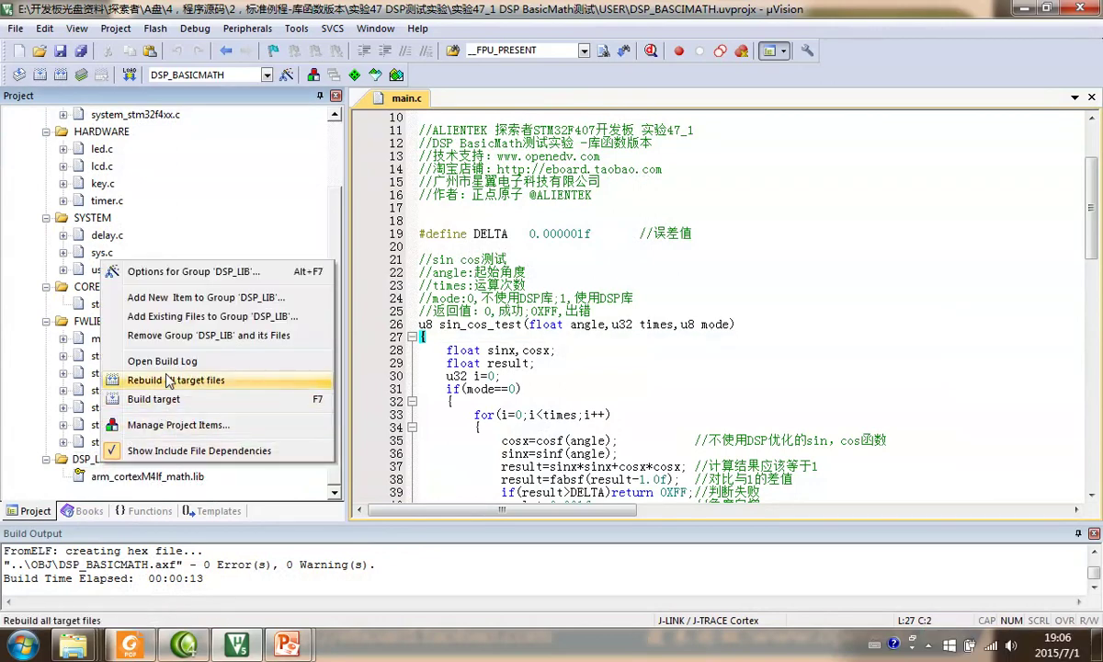
click(168, 428)
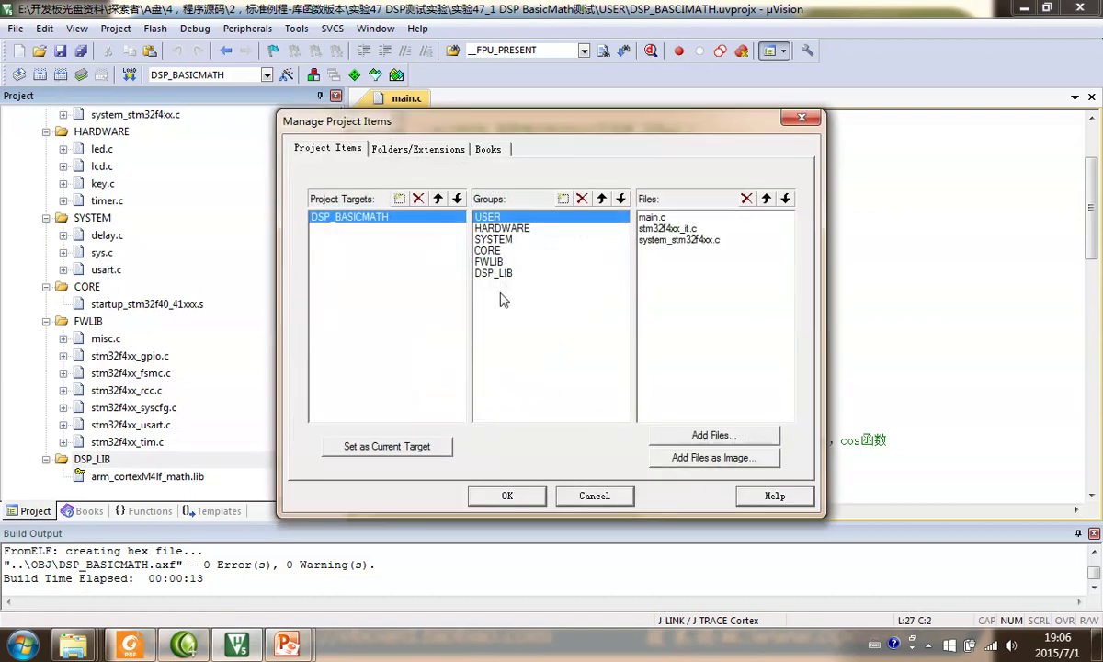
click(501, 265)
click(496, 273)
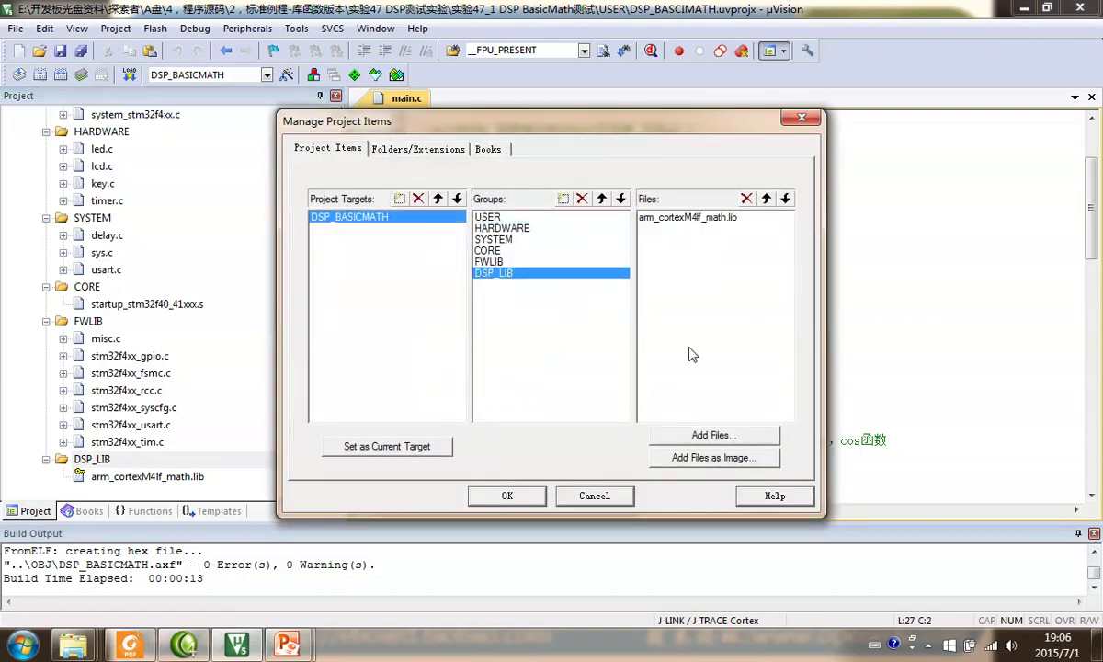
Browse to the project's DSP_LIB folder for files to add, list all file types (*.*), and circle that filter
click(711, 435)
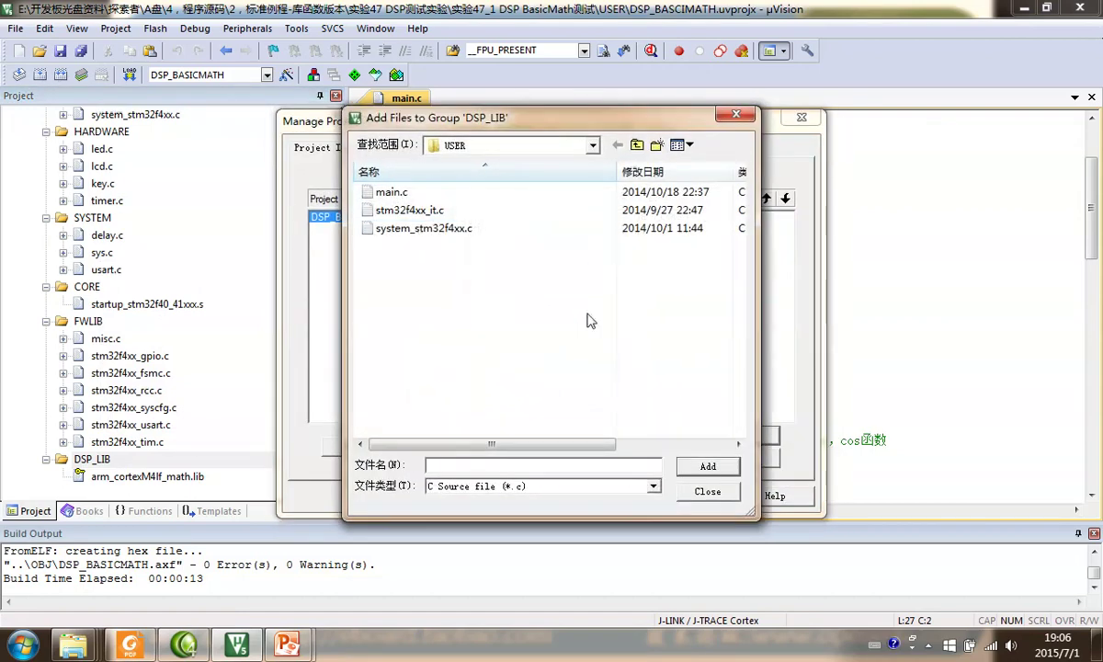
click(637, 144)
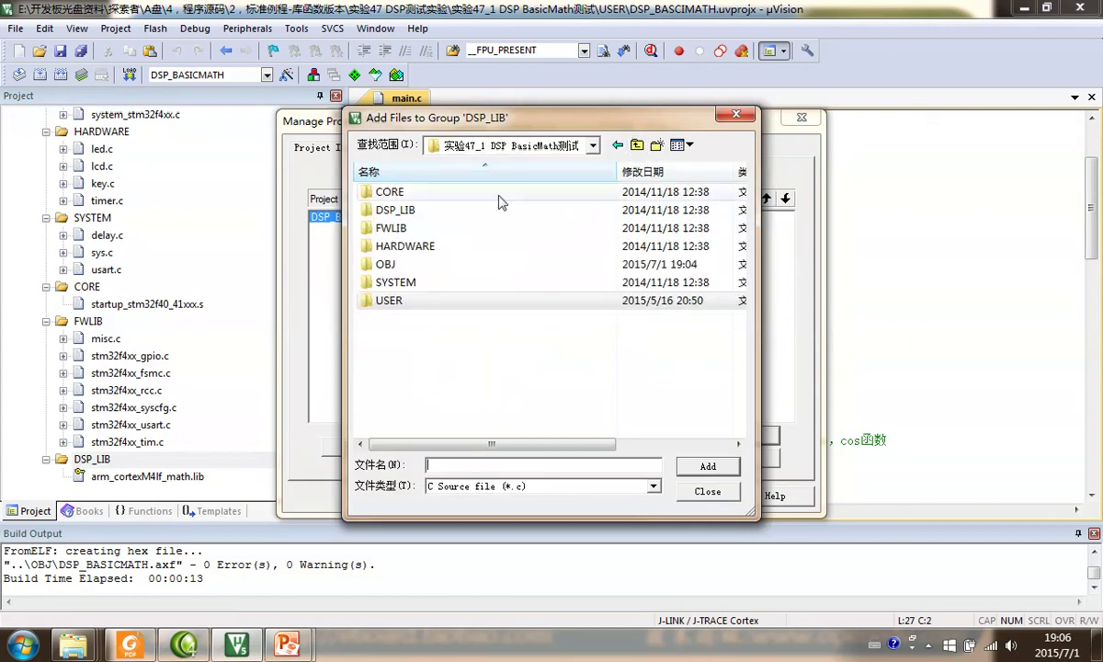
double_click(425, 213)
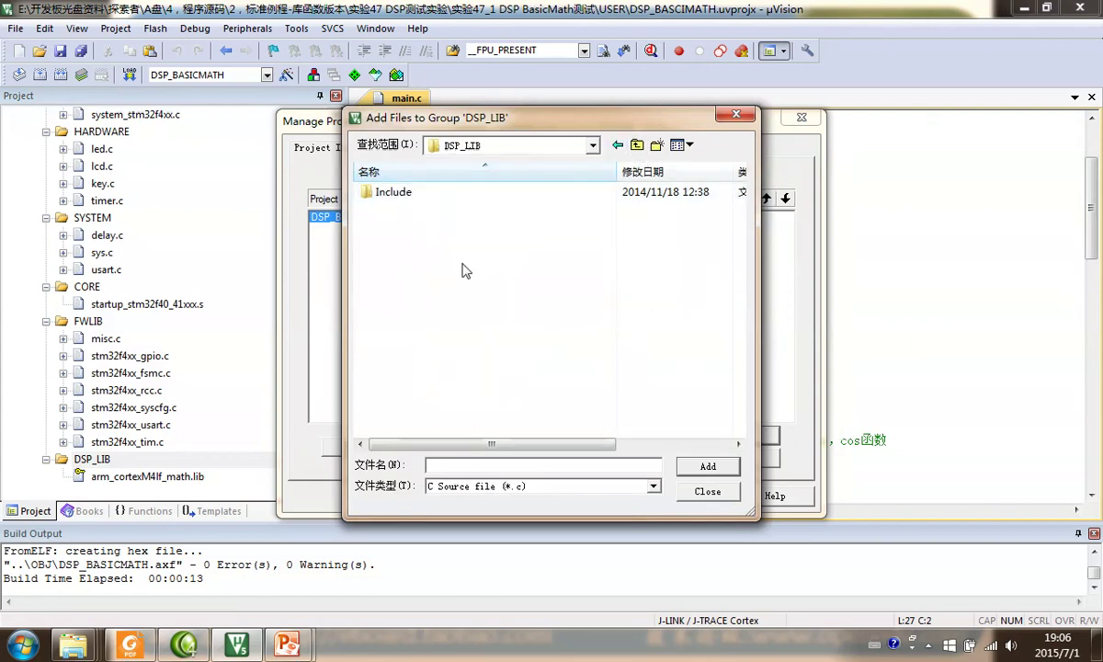
click(542, 485)
click(478, 563)
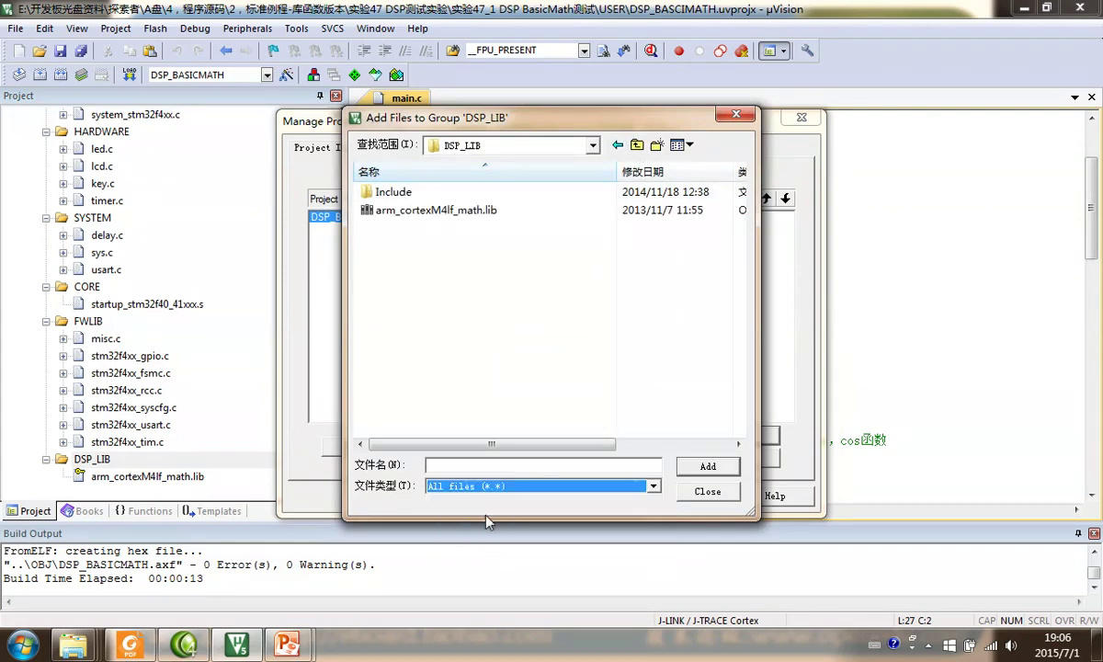
mouse_move(447, 464)
mouse_down()
mouse_move(428, 473)
mouse_move(531, 501)
mouse_up()
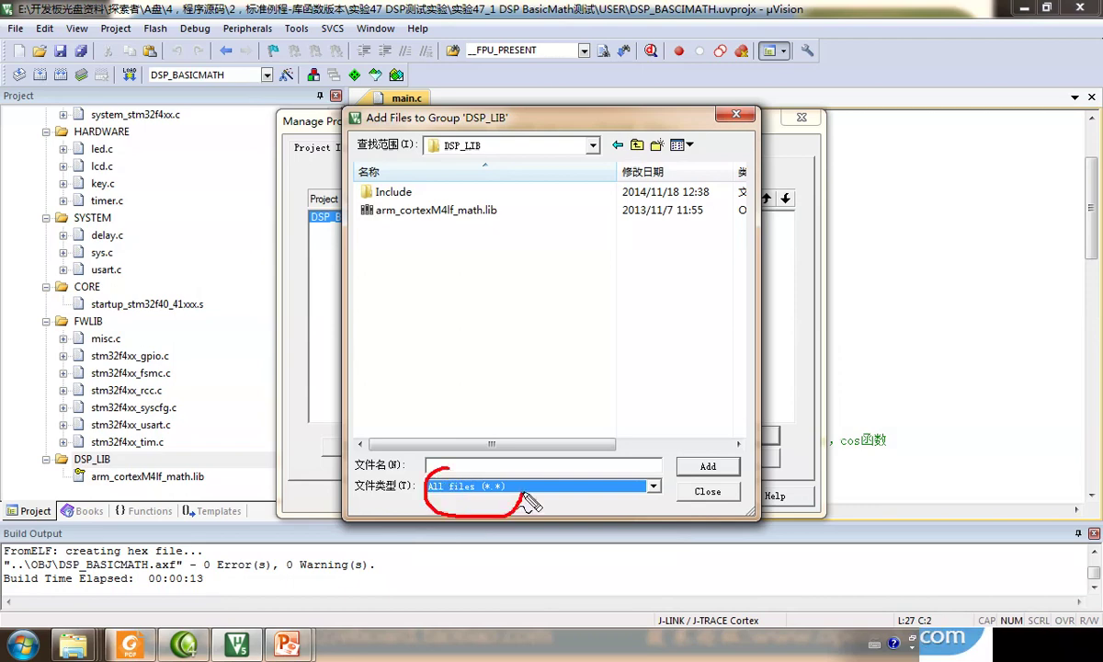
Select arm_cortexM4lf_math.lib, leave the dialogs without adding it, and circle its entry in the project tree
click(432, 211)
click(714, 497)
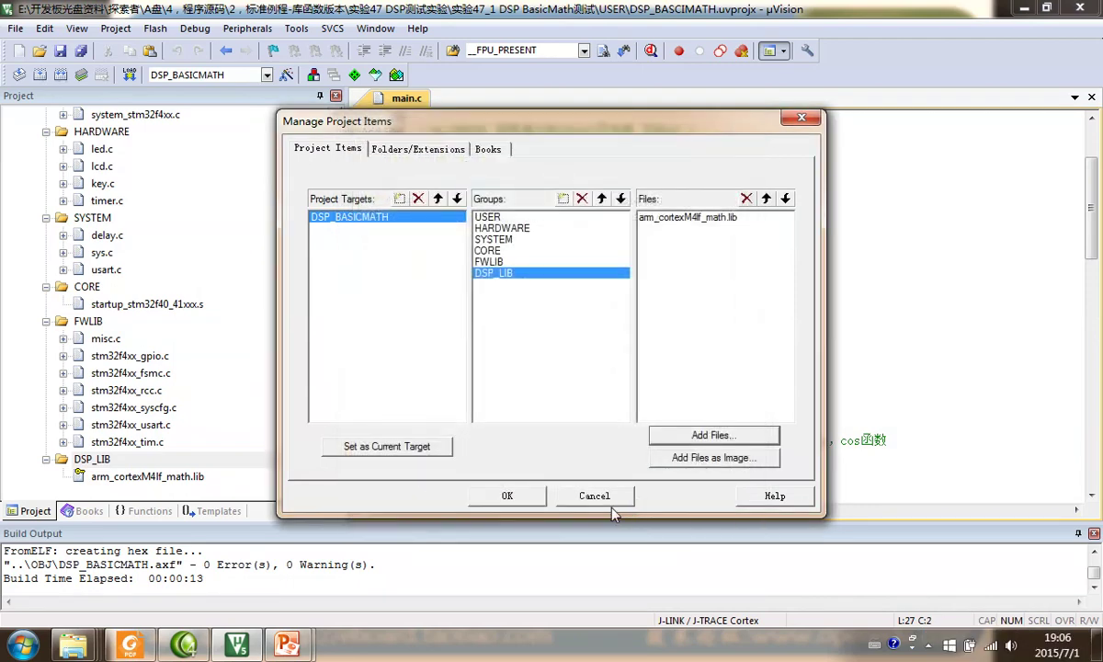
click(593, 496)
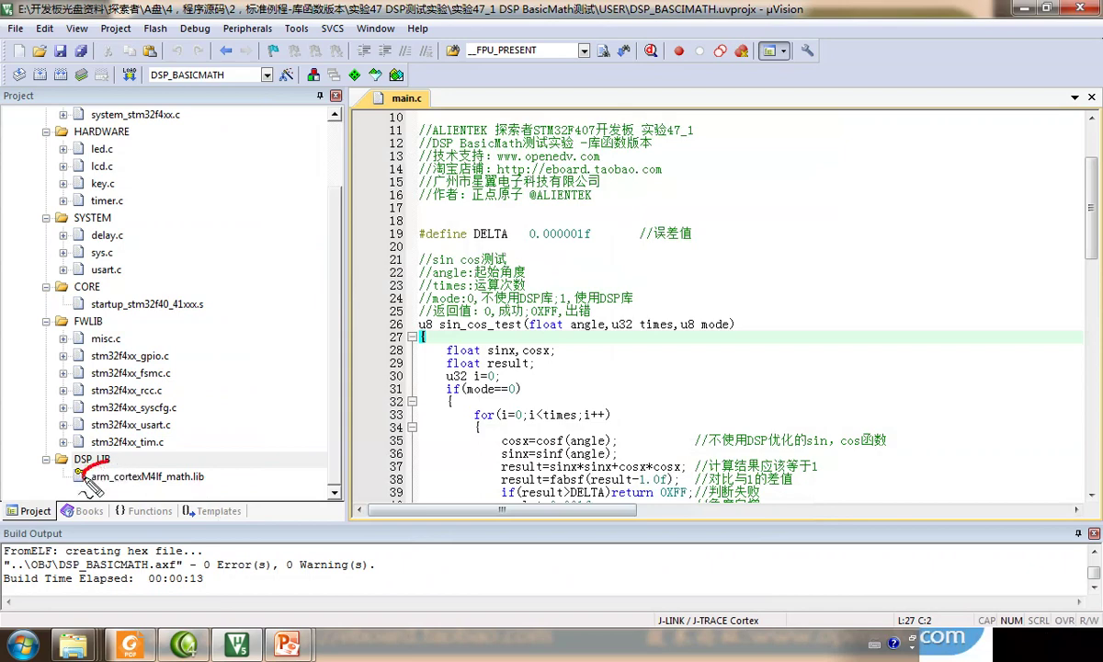
mouse_move(82, 468)
mouse_down()
mouse_move(234, 495)
mouse_move(161, 457)
mouse_move(106, 465)
mouse_up()
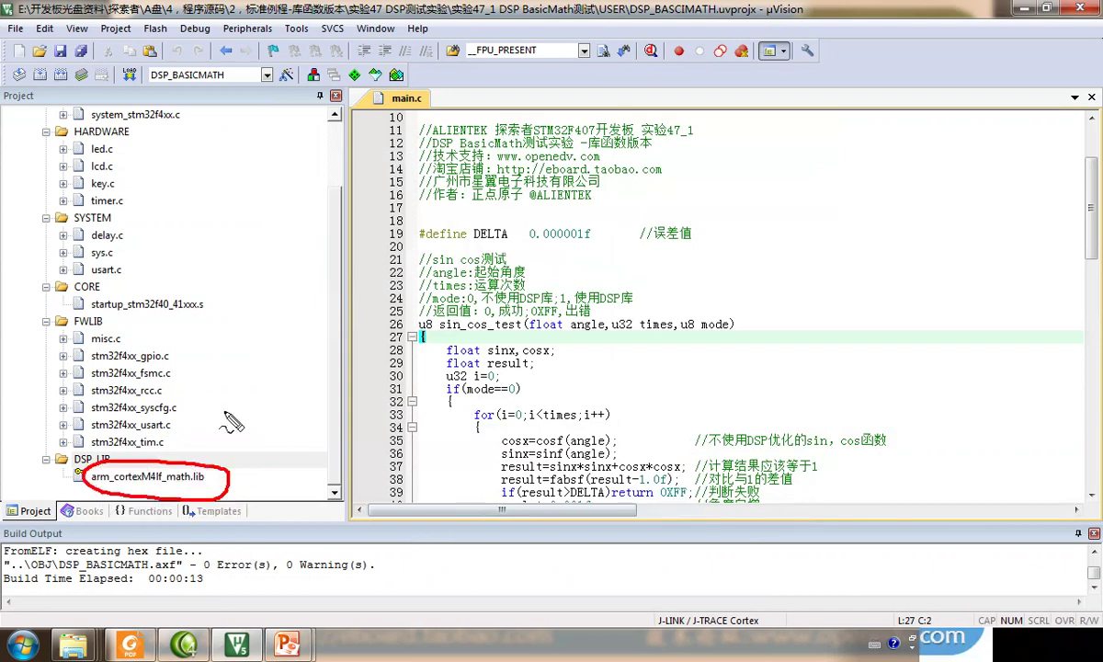
key(Escape)
Open the target's compiler include paths, circle the ..\DSP_LIB\Include entry, and leave the target options without changes
click(287, 74)
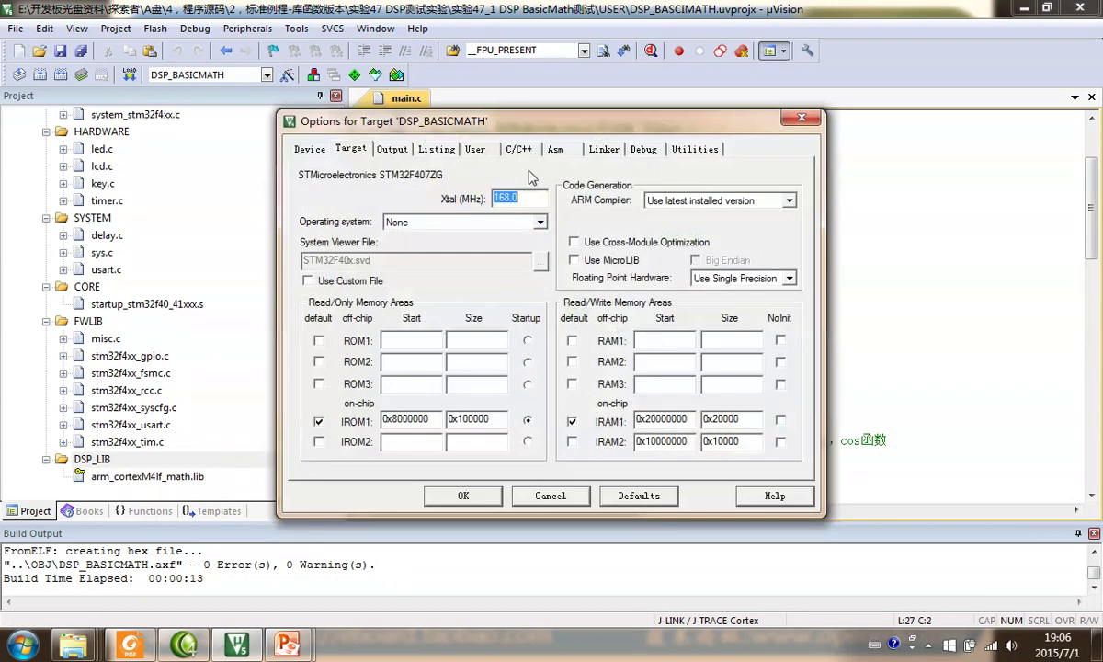
click(519, 150)
click(784, 374)
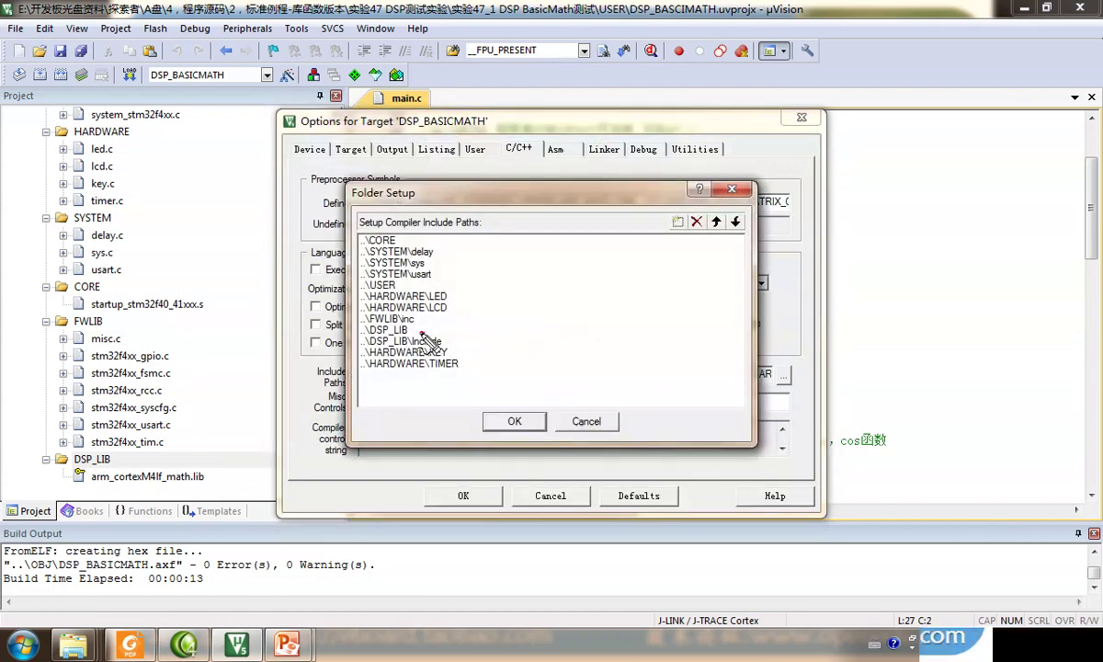
mouse_move(421, 334)
mouse_down()
mouse_move(362, 323)
mouse_move(381, 347)
mouse_move(439, 336)
mouse_move(430, 328)
mouse_move(432, 357)
mouse_move(428, 330)
mouse_up()
key(Escape)
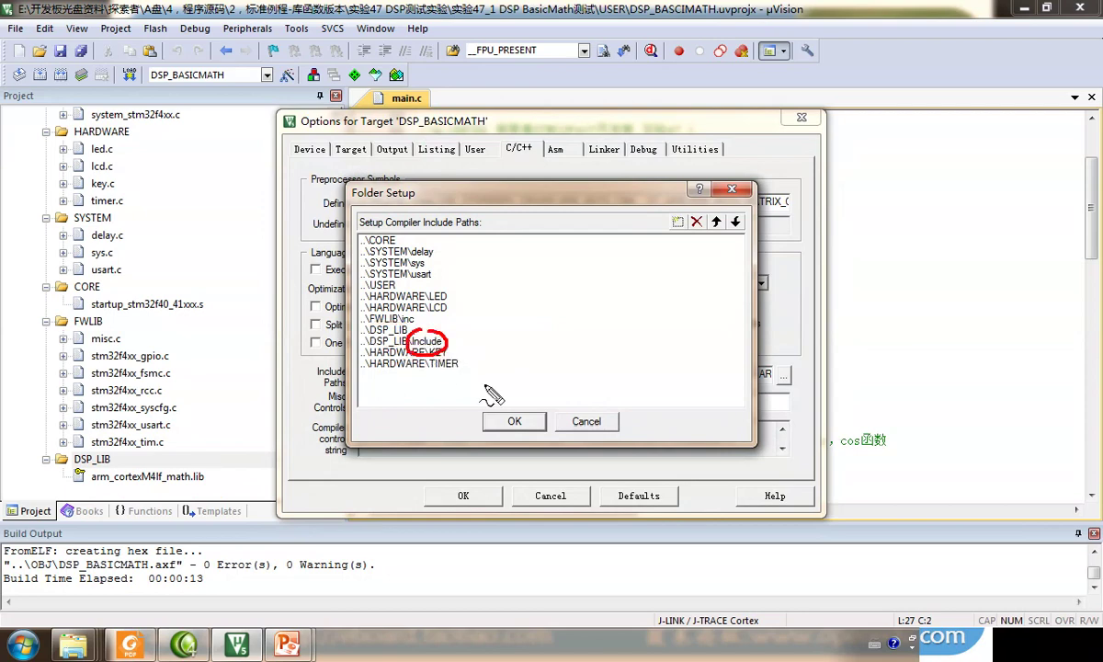
key(Escape)
click(588, 423)
click(551, 495)
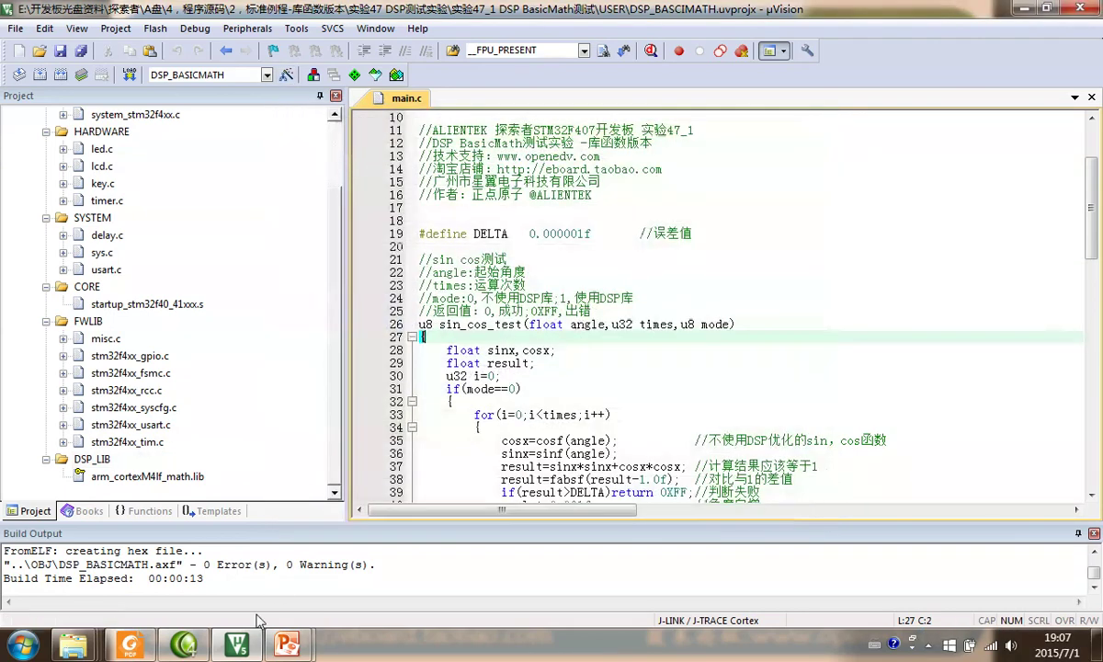
Return to the PowerPoint slide show, advance to the global macro definitions slide, and mark its heading and the six-macro list
click(289, 645)
click(396, 570)
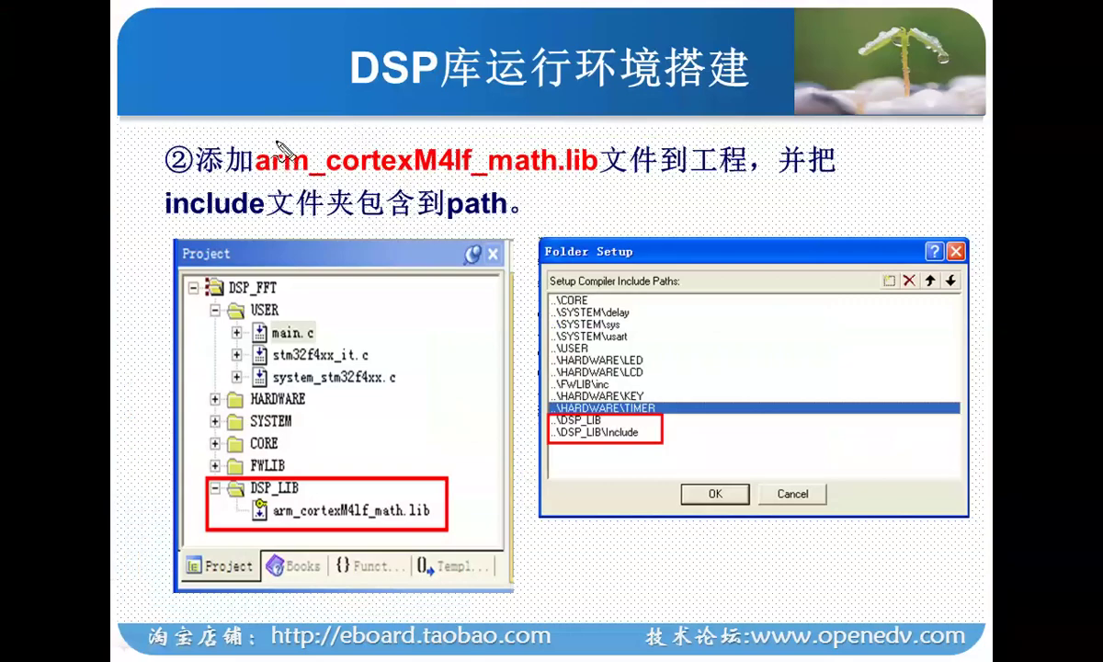
click(618, 201)
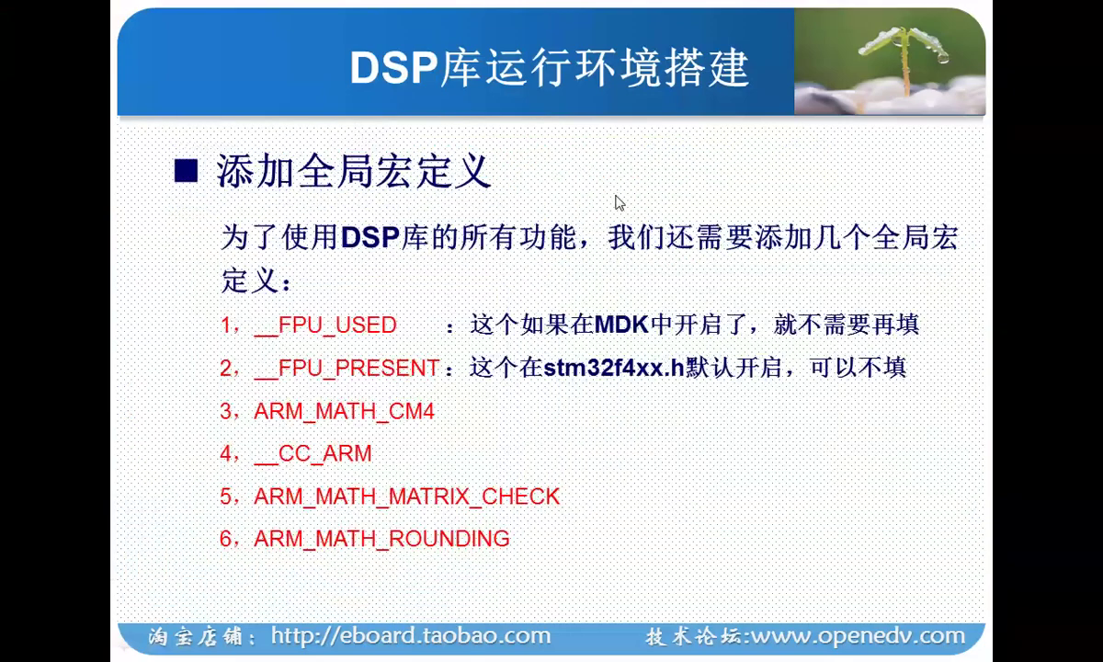
mouse_move(255, 145)
mouse_down()
mouse_move(212, 201)
mouse_move(427, 212)
mouse_move(397, 140)
mouse_move(276, 140)
mouse_up()
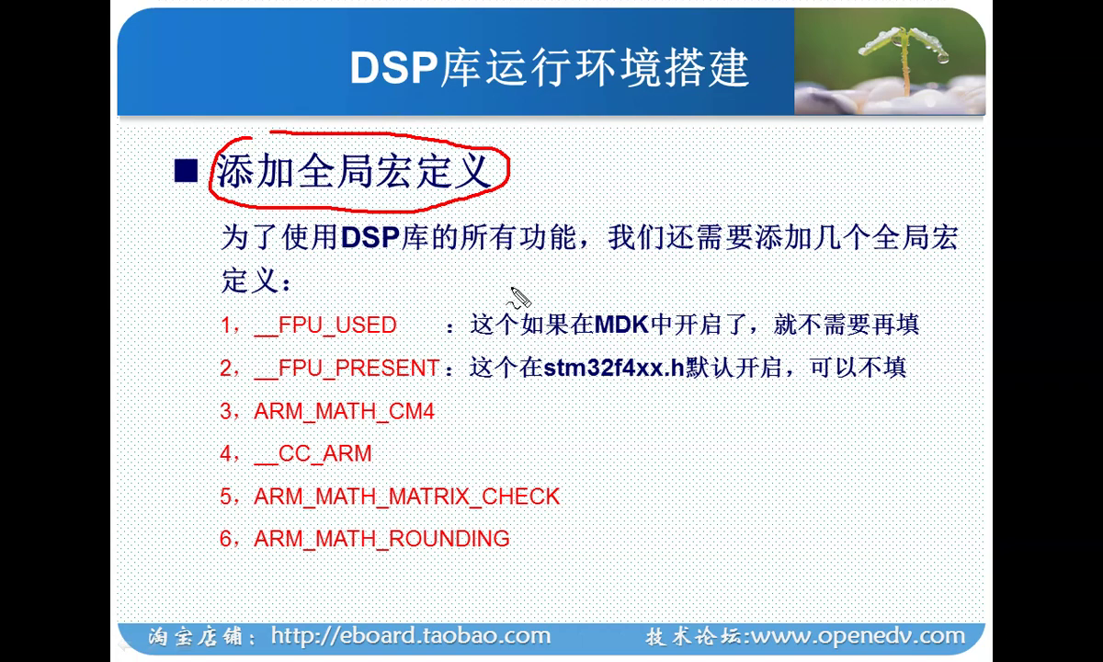
mouse_move(187, 311)
mouse_down()
mouse_move(177, 464)
mouse_move(195, 547)
mouse_up()
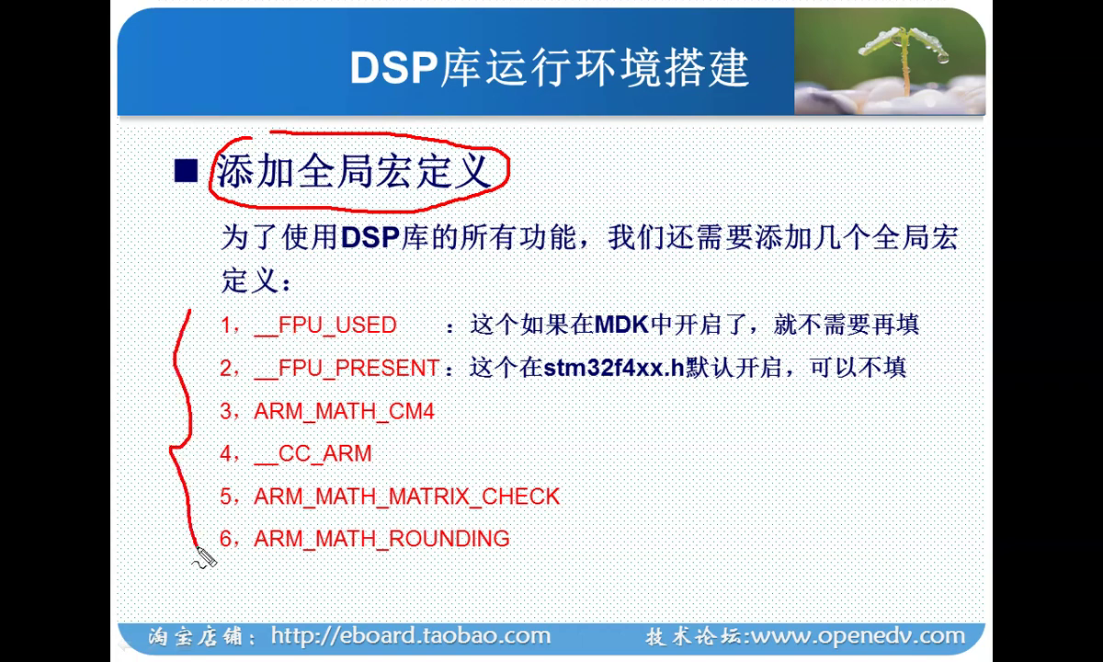
Circle the __FPU_USED and __FPU_PRESENT macros and mark stm32f4xx.h and the notes beside them
mouse_move(380, 292)
mouse_down()
mouse_move(221, 331)
mouse_move(276, 384)
mouse_move(427, 404)
mouse_move(444, 321)
mouse_move(396, 307)
mouse_up()
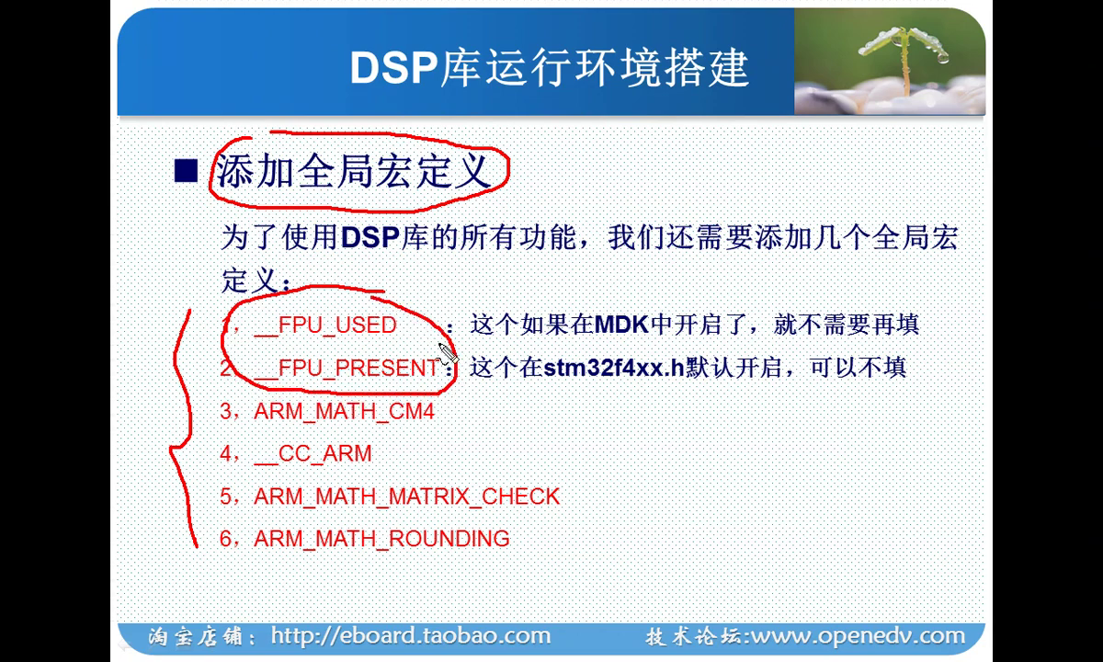
drag(421, 347, 479, 290)
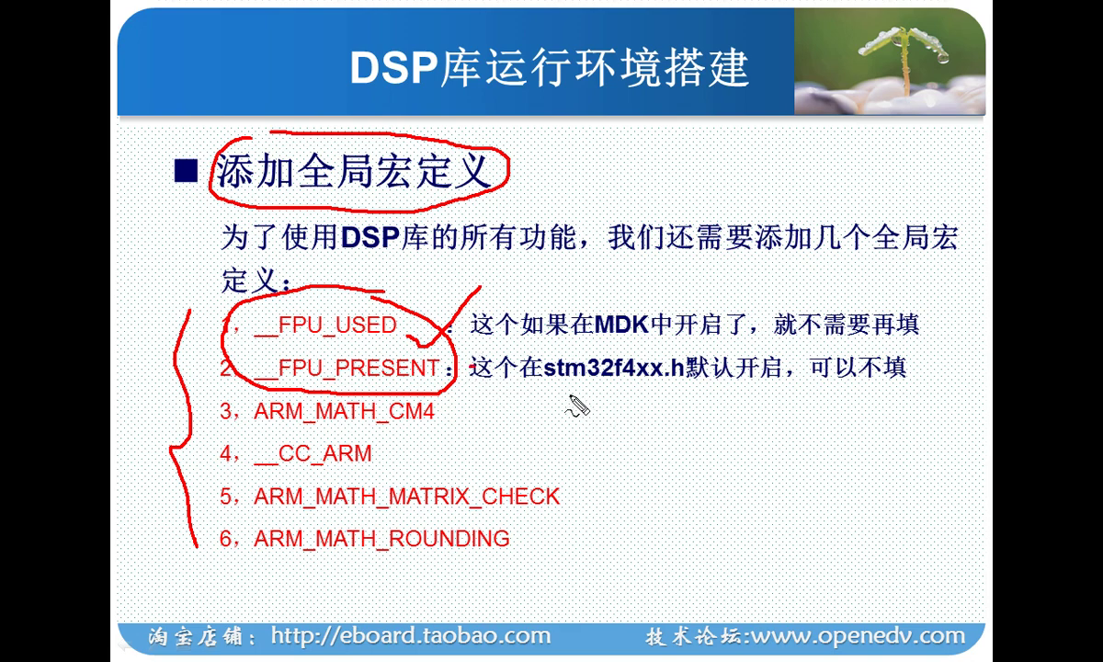
mouse_move(551, 381)
mouse_down()
mouse_move(634, 379)
mouse_move(654, 341)
mouse_move(545, 378)
mouse_up()
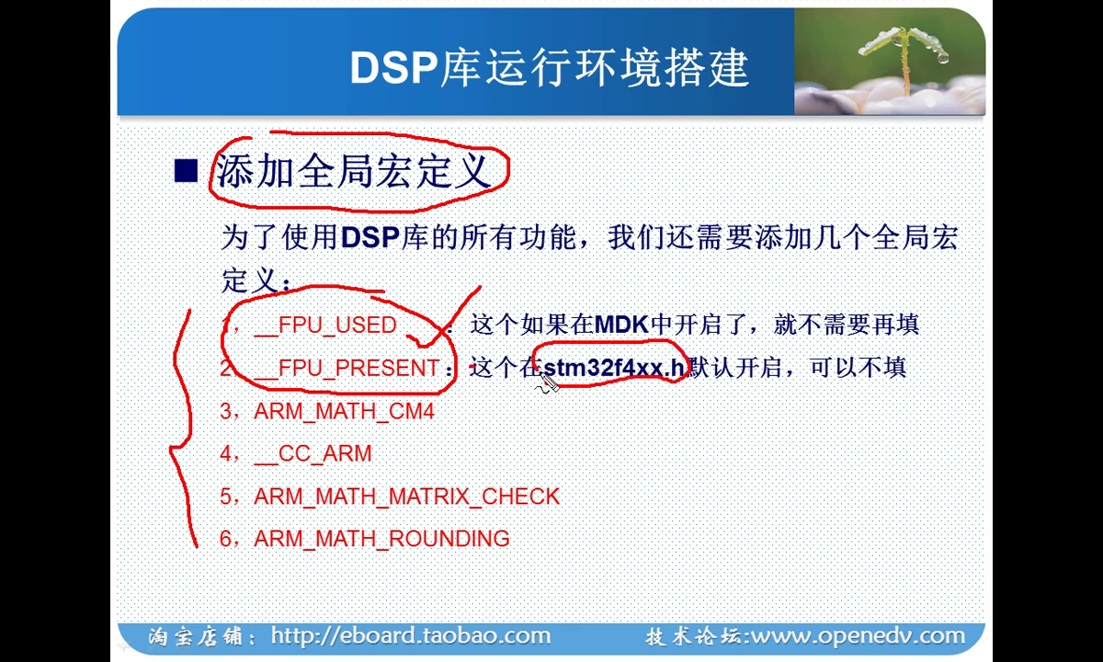
mouse_move(767, 377)
mouse_down()
mouse_move(781, 389)
mouse_move(821, 352)
mouse_up()
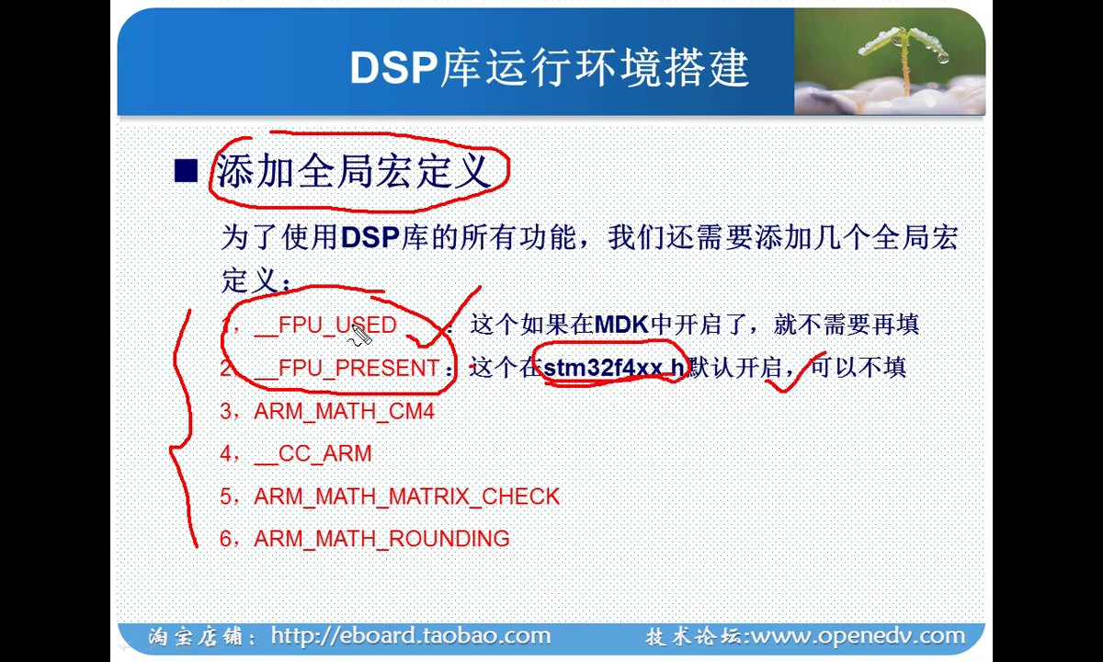
drag(252, 341, 393, 347)
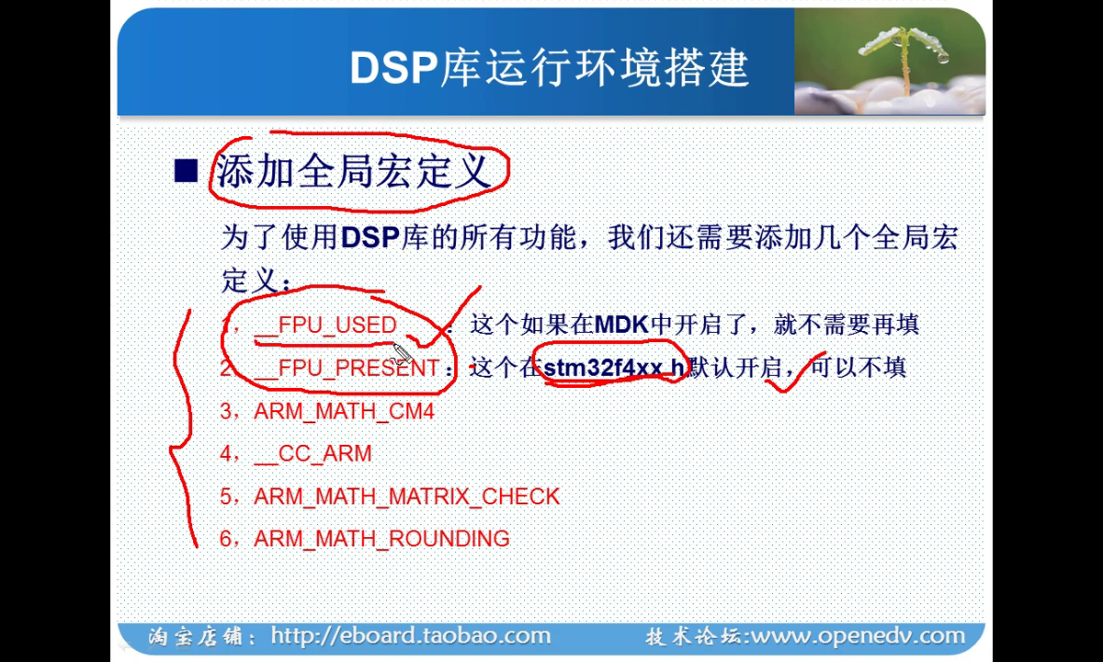
drag(724, 291, 820, 283)
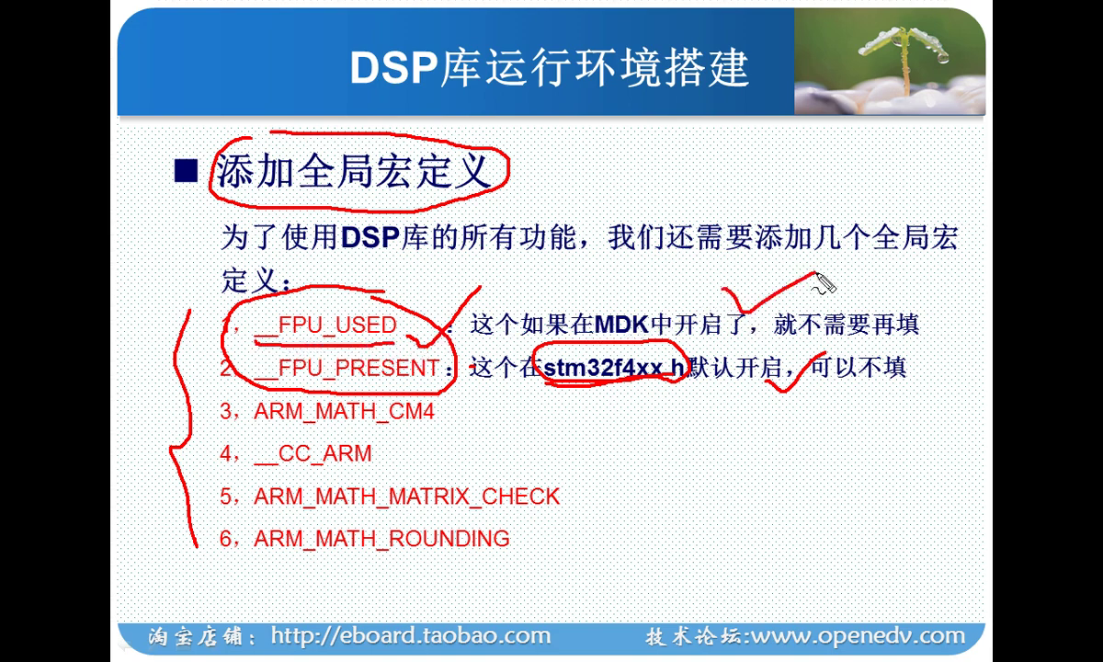
Clear the slide marks, switch to µVision, mark the Floating Point Hardware setting in the target options, and cancel the dialog
key(e)
key(ctrl+a)
key(alt+Tab)
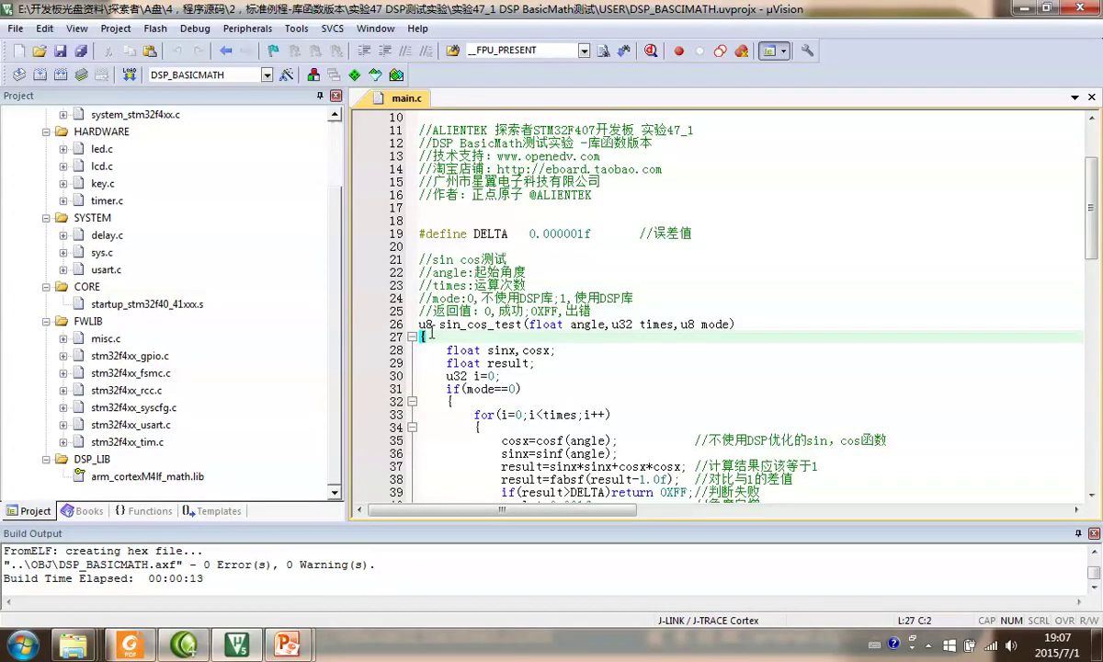
click(288, 75)
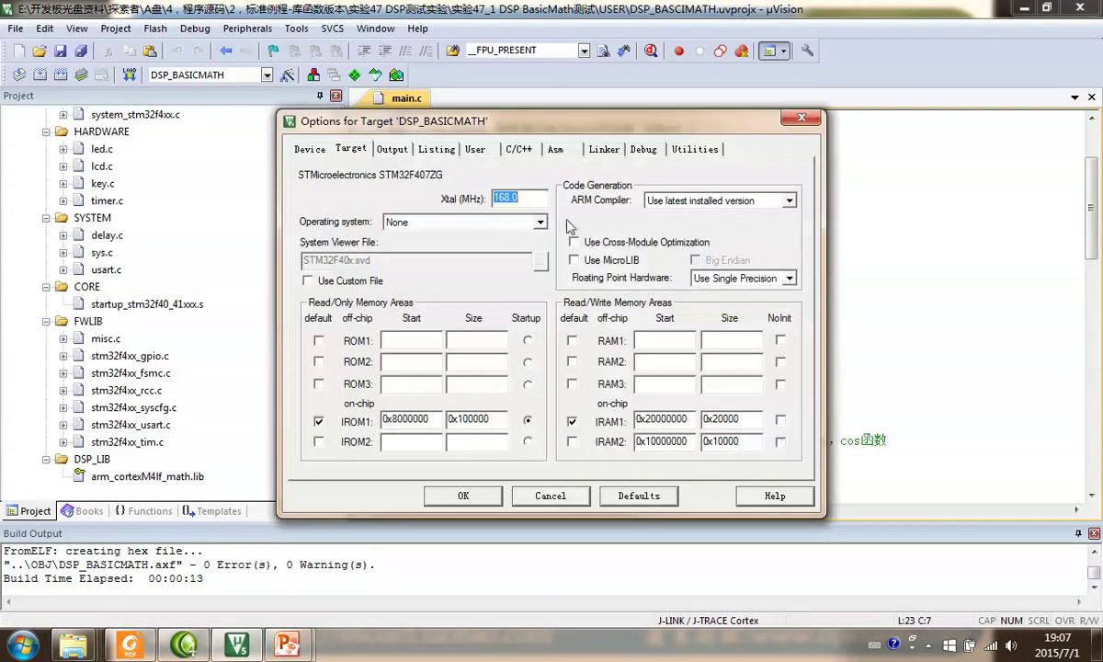
mouse_move(588, 253)
mouse_down()
mouse_move(602, 293)
mouse_move(738, 259)
mouse_move(621, 264)
mouse_up()
key(Escape)
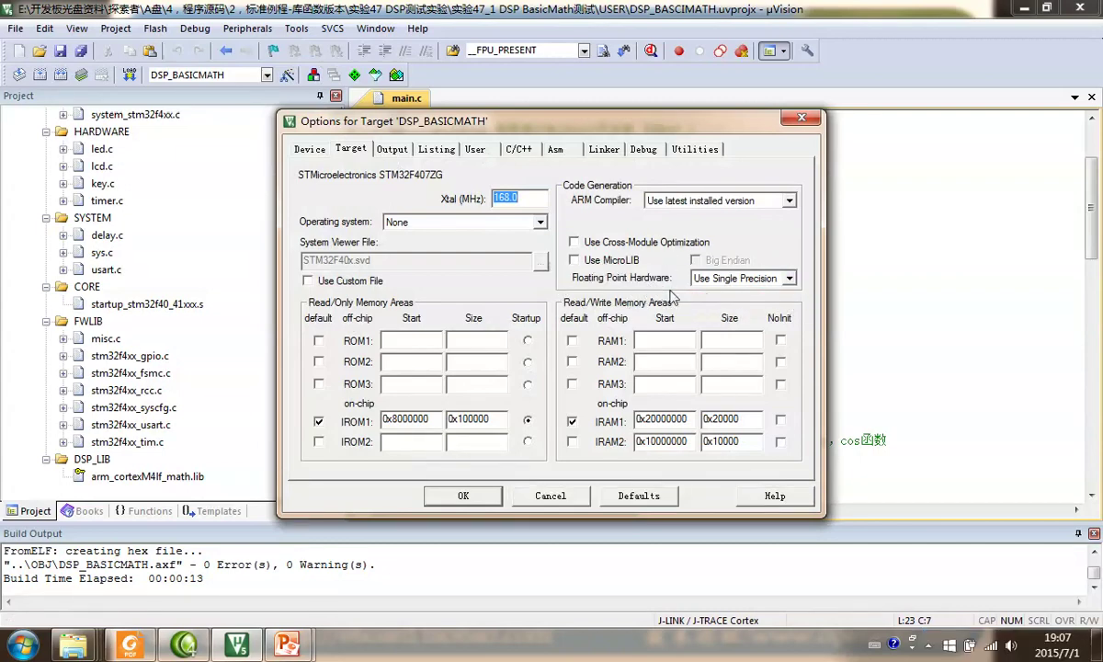
click(564, 494)
Return to the slide show, circle macros 3 to 6, and advance to the Define slide to mark its macro string
key(alt+Tab)
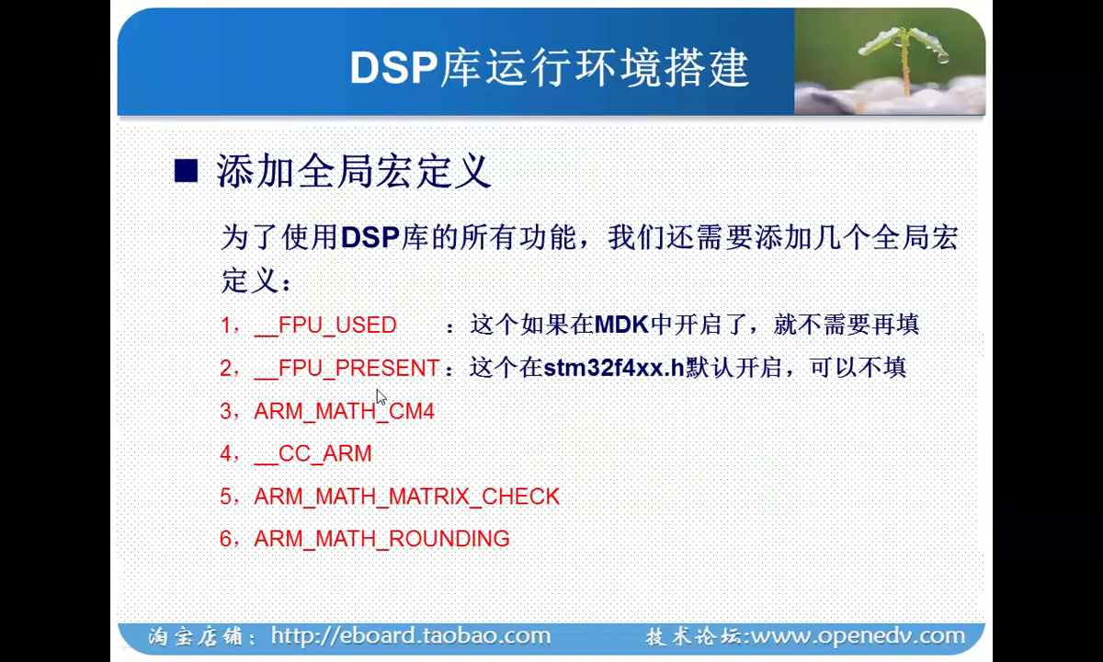
mouse_move(307, 384)
mouse_down()
mouse_move(223, 391)
mouse_move(374, 594)
mouse_move(554, 451)
mouse_move(340, 395)
mouse_up()
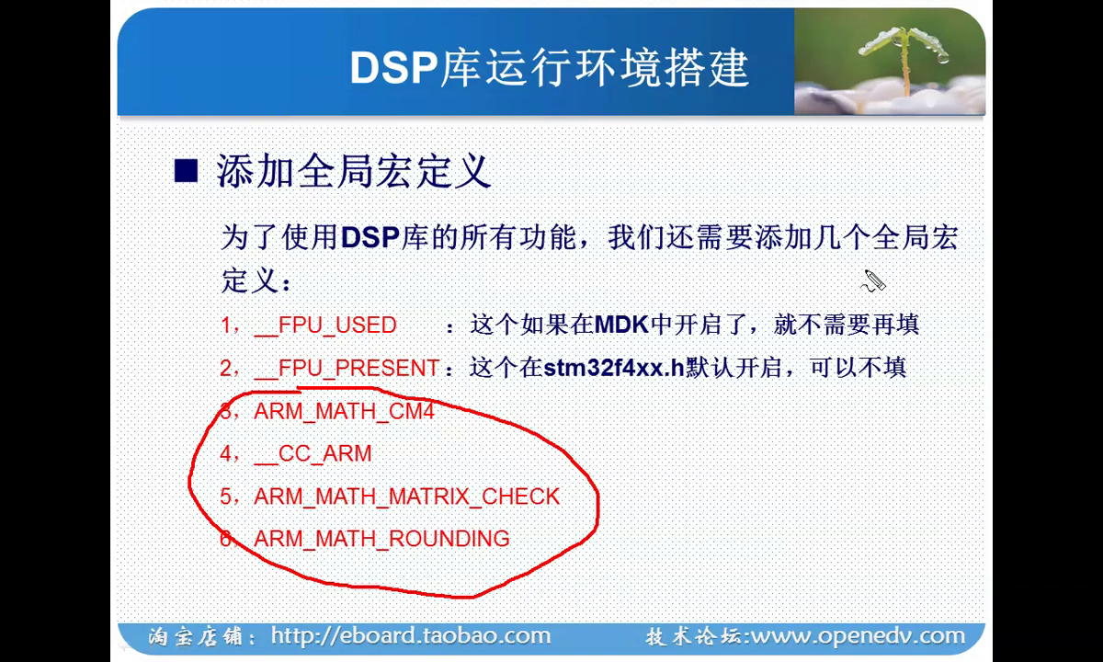
key(Escape)
click(508, 409)
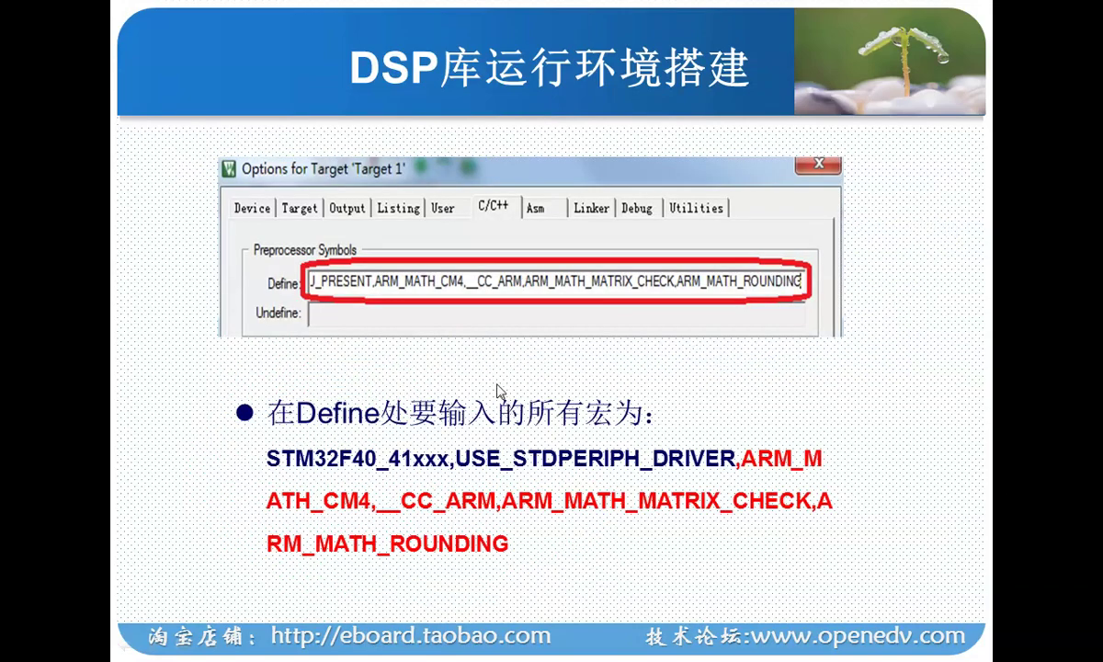
mouse_move(305, 440)
mouse_down()
mouse_move(261, 464)
mouse_move(687, 482)
mouse_move(713, 434)
mouse_move(459, 421)
mouse_move(317, 448)
mouse_up()
Go back to the global macro definitions slide, circle macros 3 to 6 again, and mark each one individually
scroll(476, 371, up, 1)
key(ctrl+p)
mouse_move(354, 375)
mouse_down()
mouse_move(312, 539)
mouse_move(430, 434)
mouse_move(347, 372)
mouse_move(434, 418)
mouse_move(436, 428)
mouse_move(386, 454)
mouse_up()
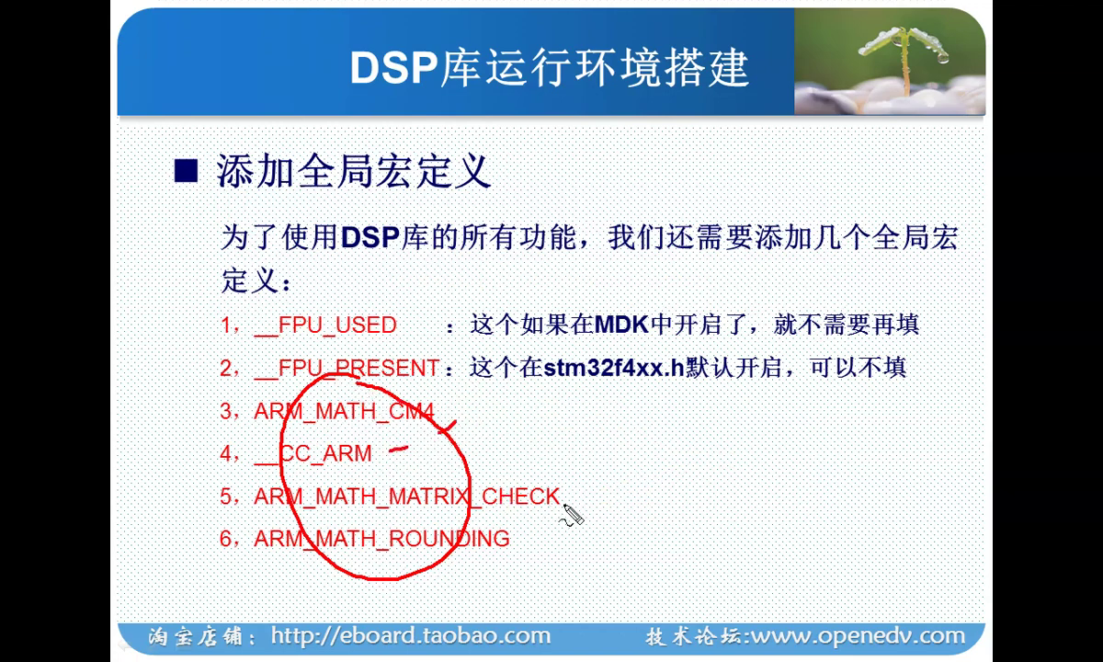
drag(564, 503, 553, 516)
drag(520, 538, 496, 544)
Switch to µVision and open the C/C++ options of the DSP_BASICMATH target to examine the Define symbols
key(Escape)
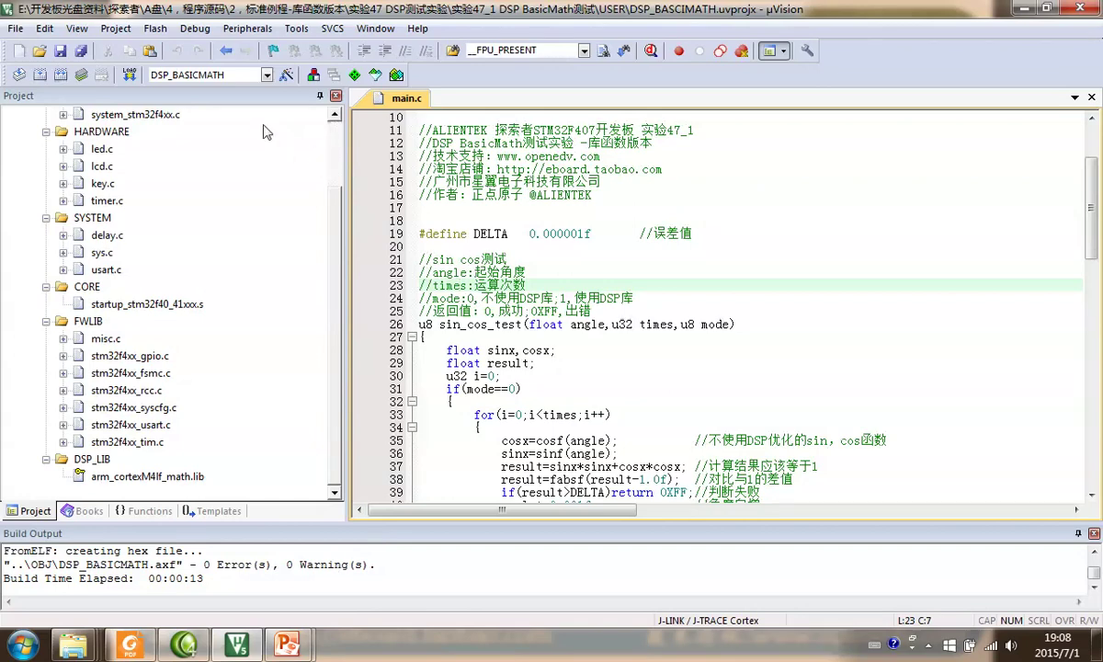
click(287, 75)
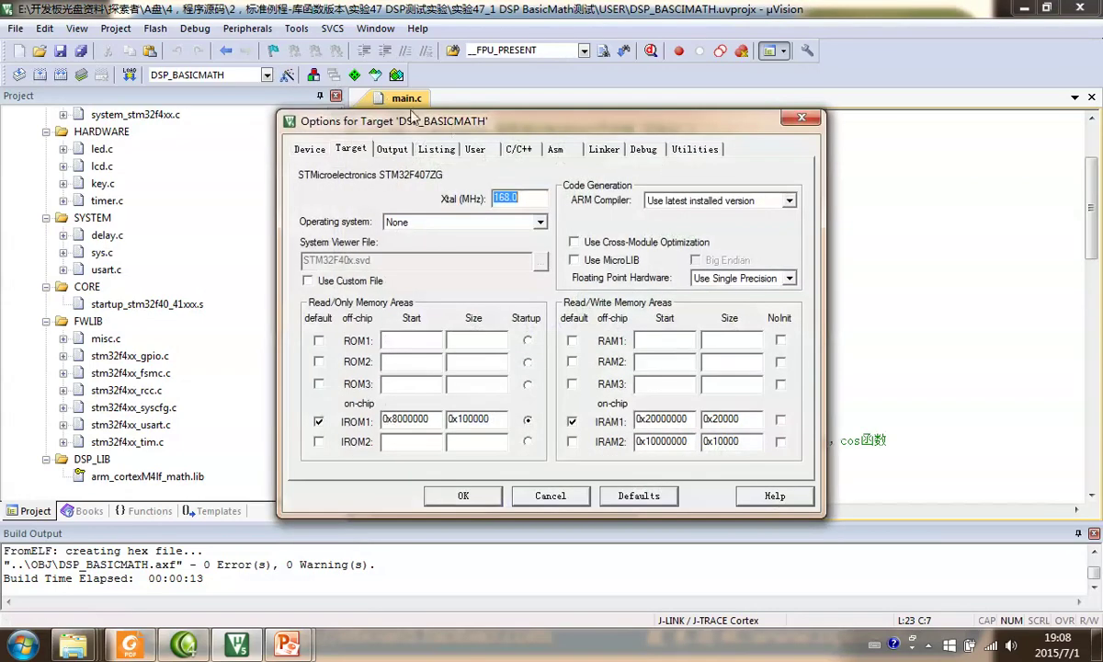
click(516, 148)
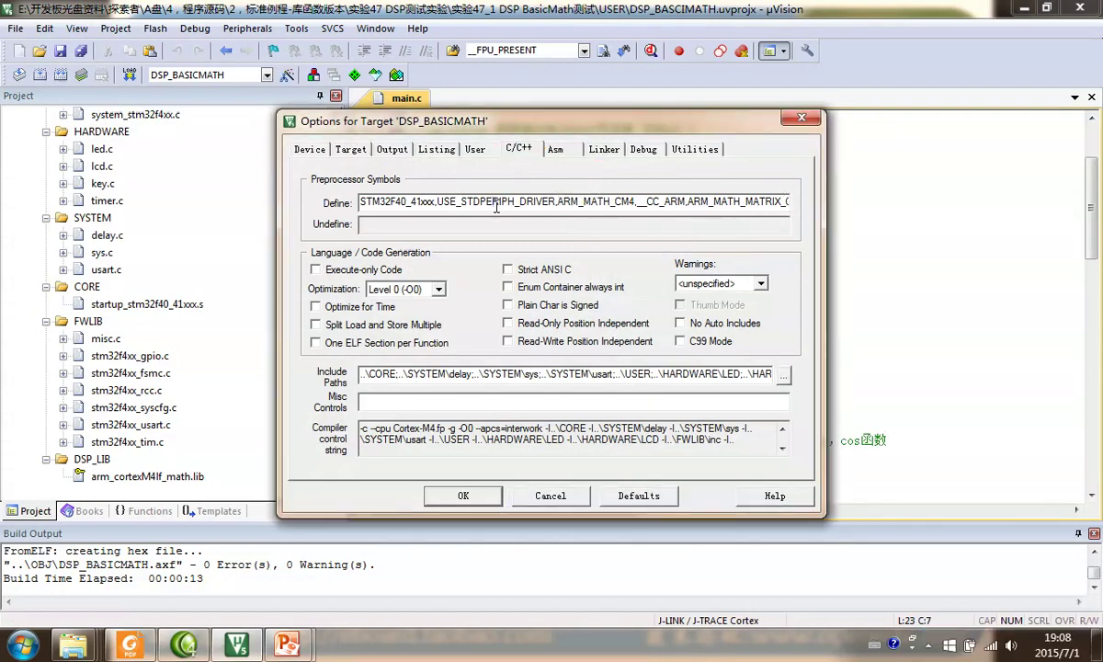
Copy the complete Define symbols string from the target options and paste it into a new Notepad document
drag(361, 204, 788, 202)
key(ctrl+c)
key(super+r)
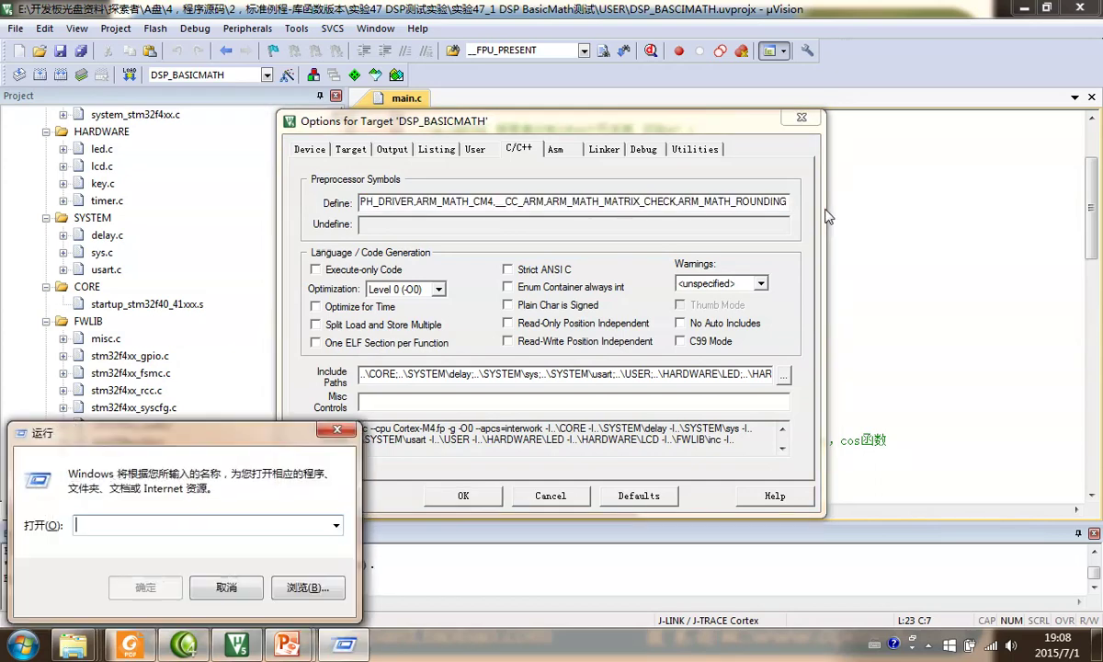
text(notepad)
key(Return)
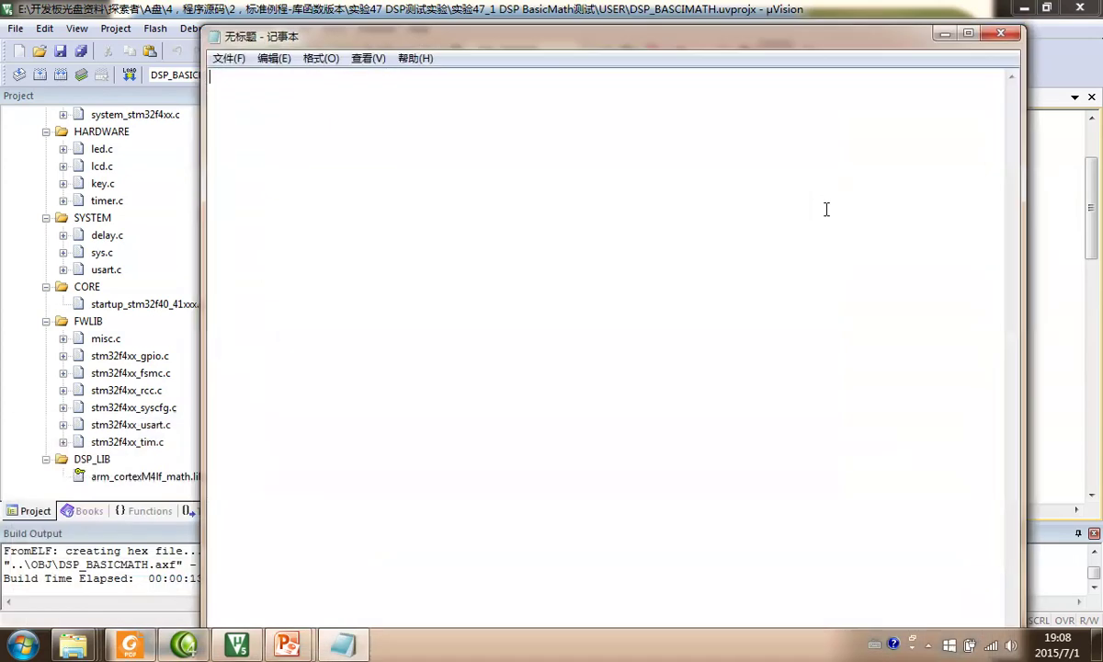
key(ctrl+v)
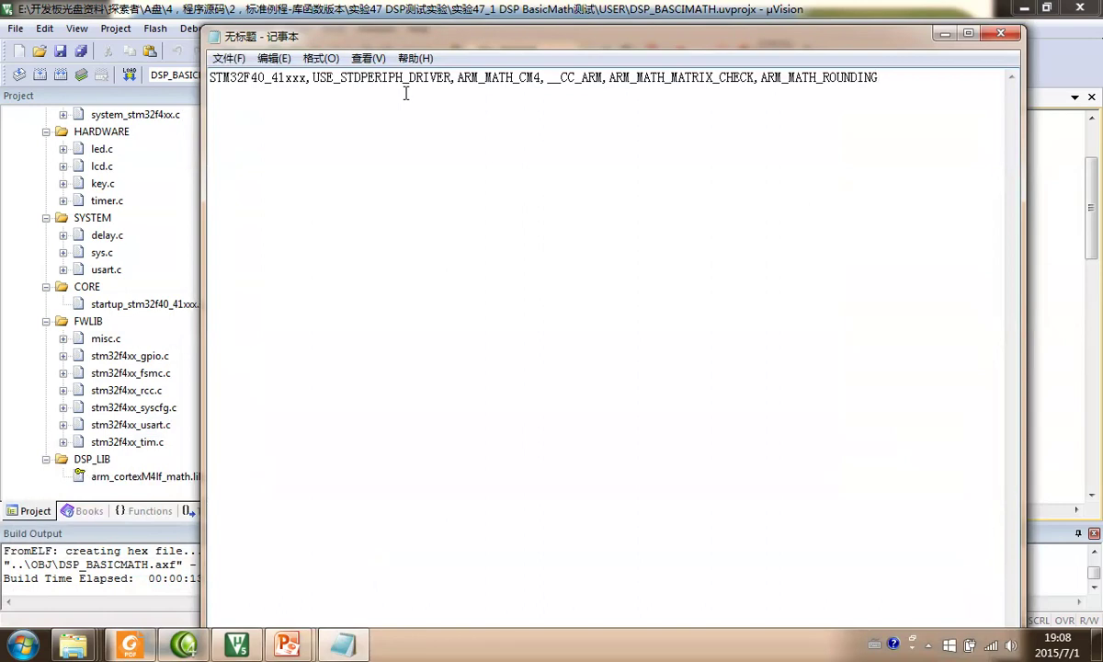
Circle the STM32F40_41xxx and USE_STDPERIPH_DRIVER macros in the pasted text with the screen pen, and clear the mark
mouse_move(326, 57)
mouse_down()
mouse_move(226, 91)
mouse_move(424, 113)
mouse_move(456, 84)
mouse_move(300, 52)
mouse_up()
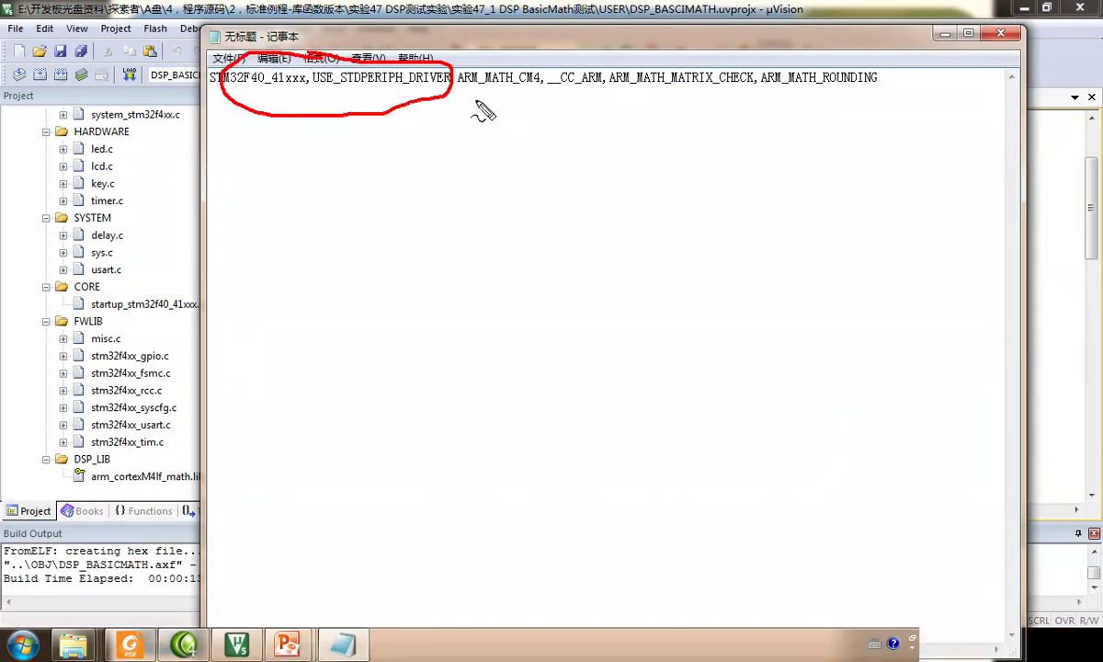
key(ctrl+shift+d)
key(ctrl+shift+d)
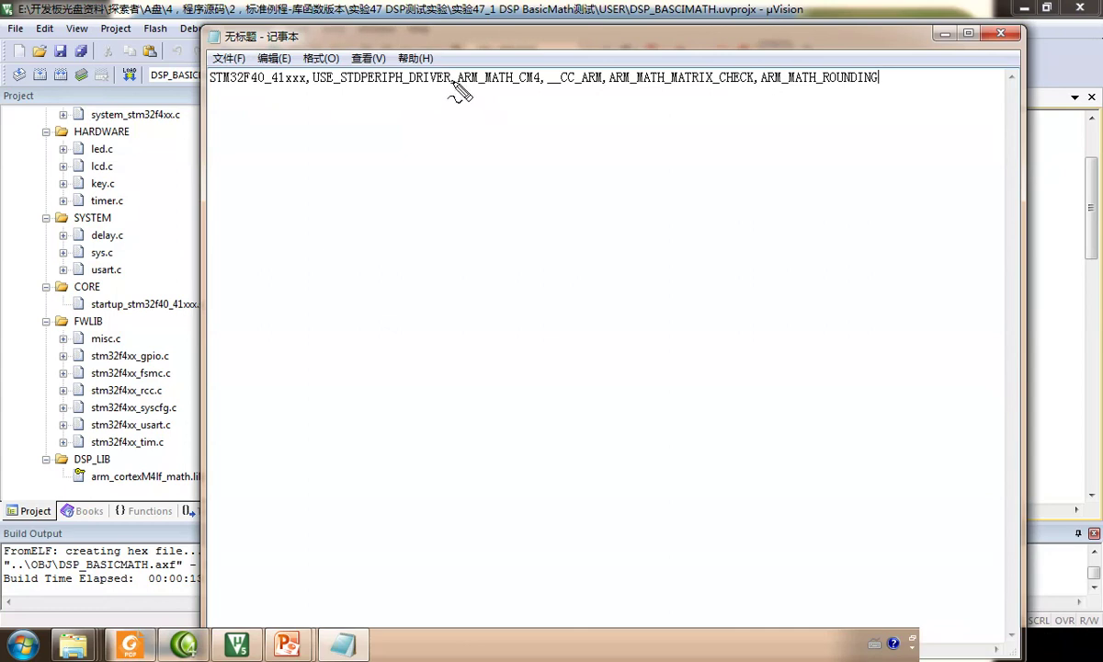
Mark the commas separating the macros, circle the four DSP macros from ARM_MATH_CM4 to ARM_MATH_ROUNDING, and return to µVision
drag(453, 81, 441, 93)
drag(291, 88, 304, 80)
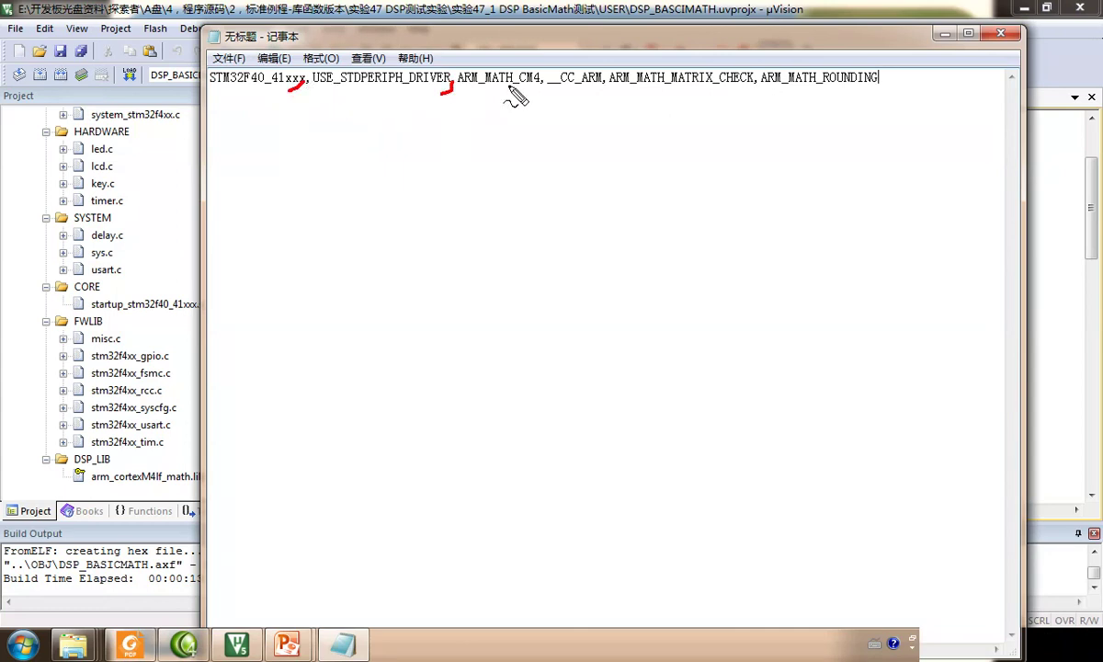
mouse_move(535, 92)
mouse_down()
mouse_move(542, 82)
mouse_move(598, 92)
mouse_up()
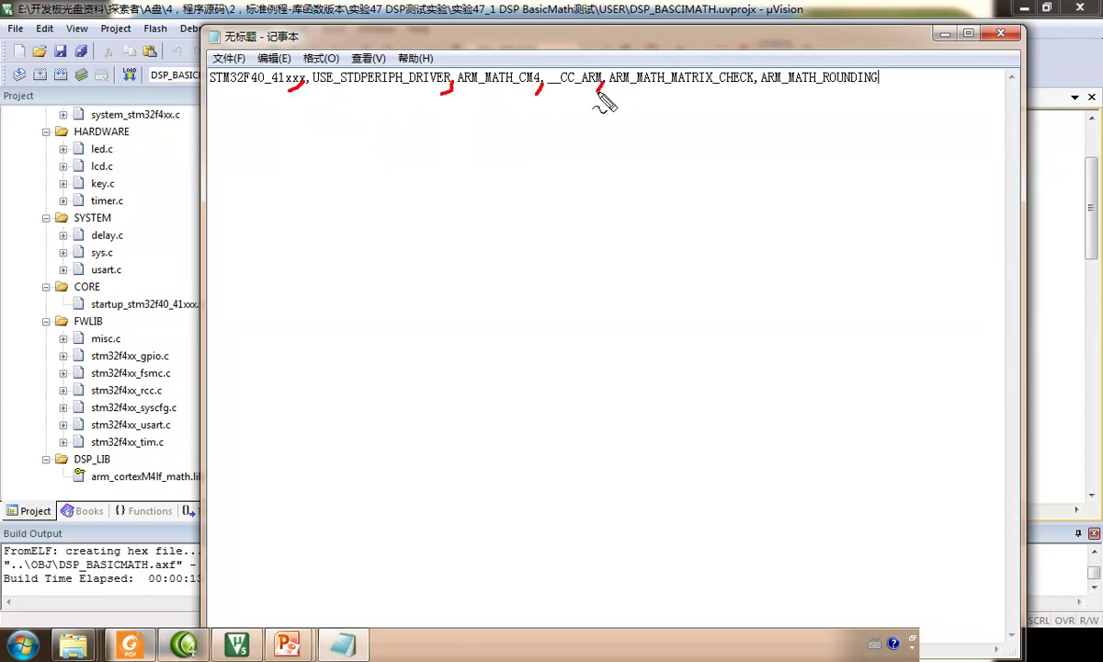
mouse_move(752, 91)
mouse_down()
mouse_move(771, 66)
mouse_move(678, 88)
mouse_up()
drag(555, 62, 557, 94)
drag(479, 42, 496, 98)
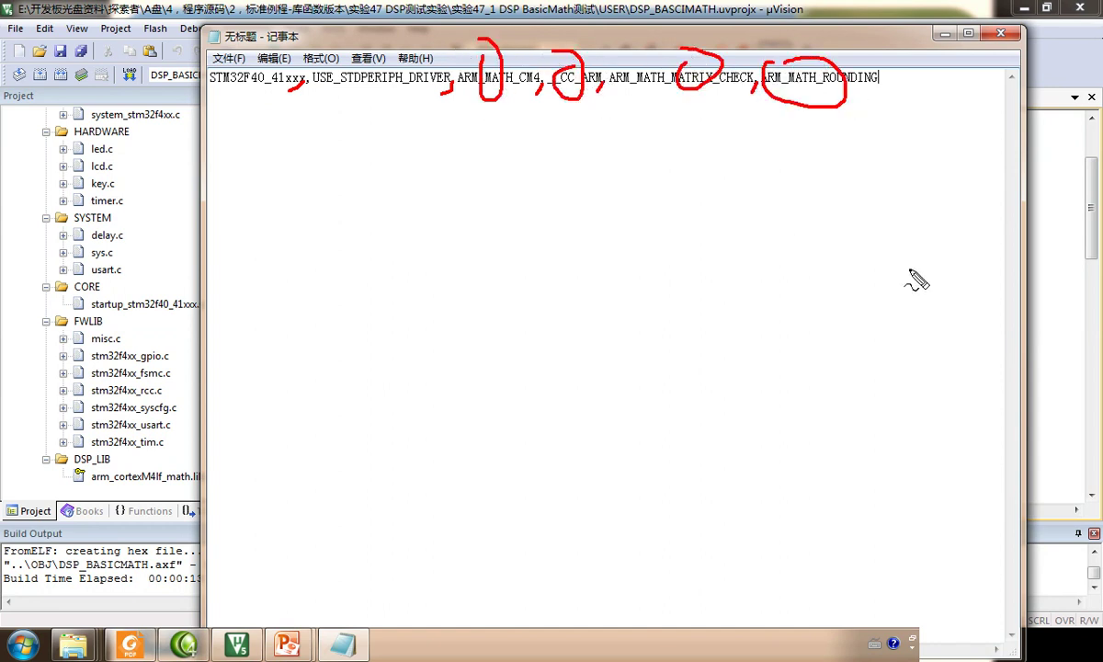
key(Escape)
click(1040, 196)
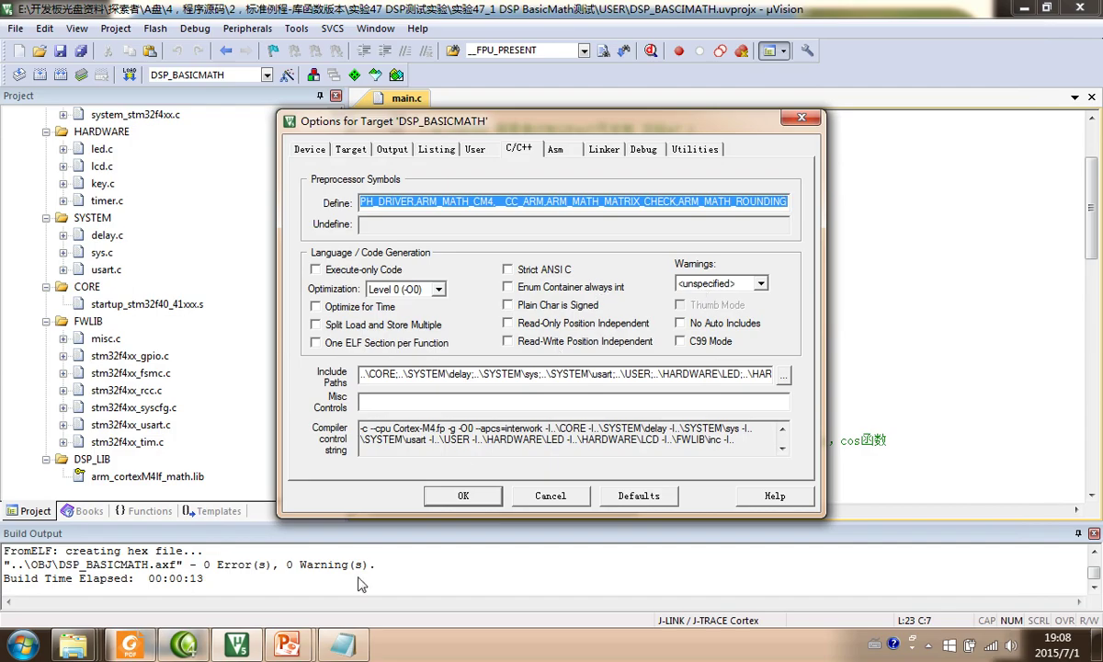
Switch to the PowerPoint slide show and review the slide listing all Define macros, marking it with the screen pen
click(288, 643)
click(376, 561)
key(ctrl+shift+d)
mouse_move(345, 393)
mouse_down()
mouse_move(310, 432)
mouse_move(387, 422)
mouse_move(342, 380)
mouse_up()
key(Escape)
click(414, 426)
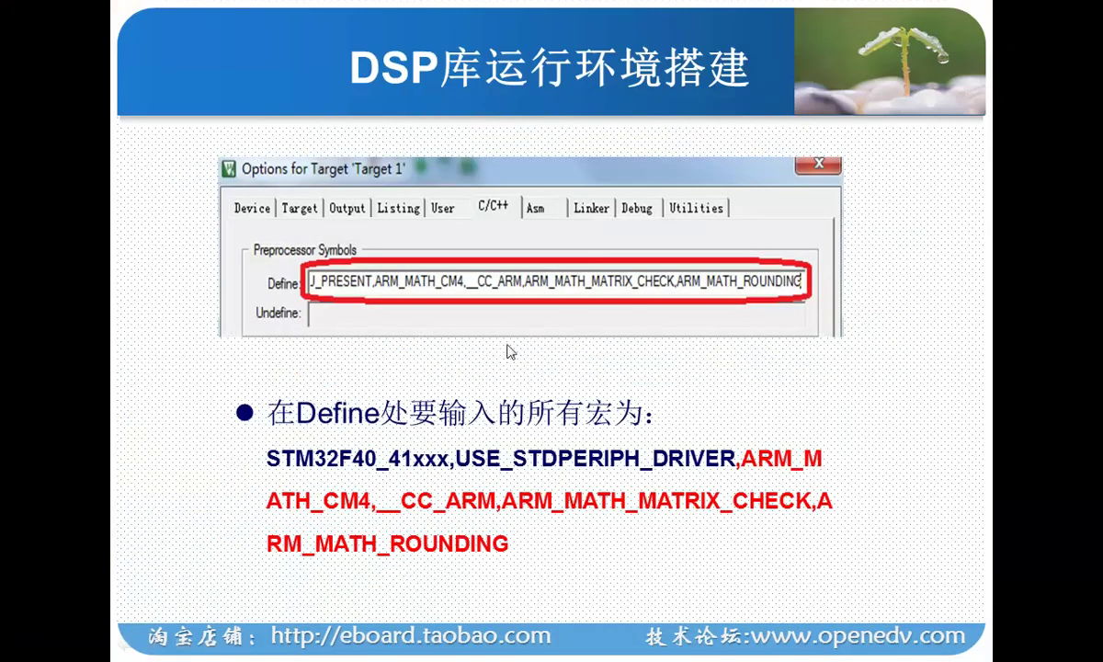
key(Right)
key(Left)
key(ctrl+p)
mouse_move(500, 379)
mouse_down()
mouse_move(473, 478)
mouse_move(522, 393)
mouse_up()
key(Escape)
Leave the slide show for µVision and cancel the options dialog of the DSP_BASICMATH target
key(super+d)
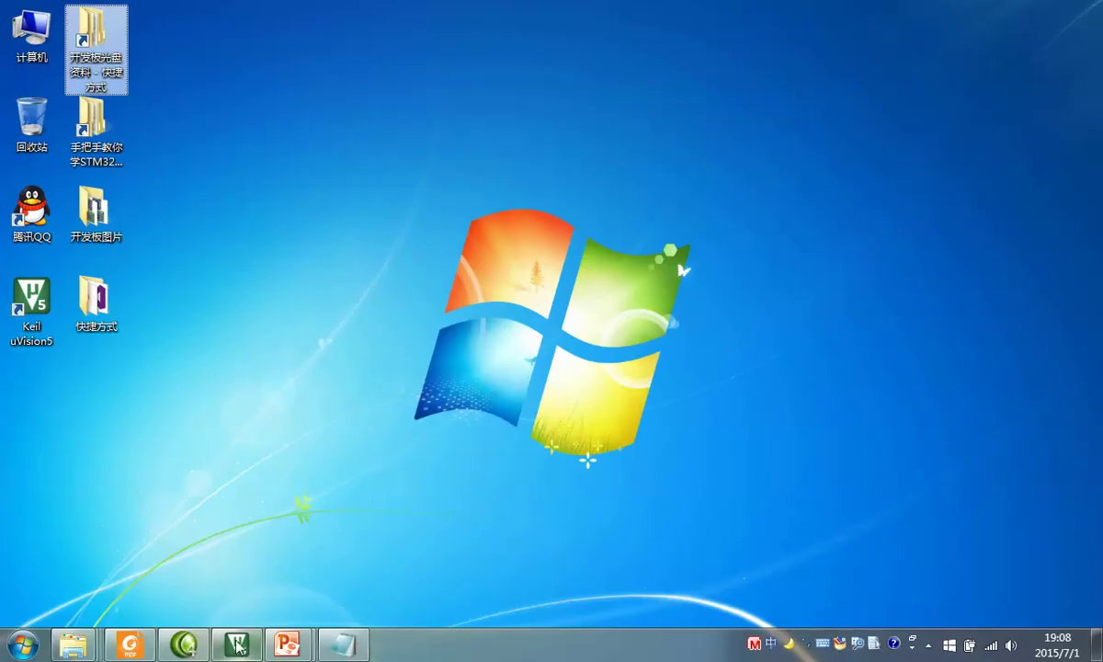
click(237, 643)
click(561, 496)
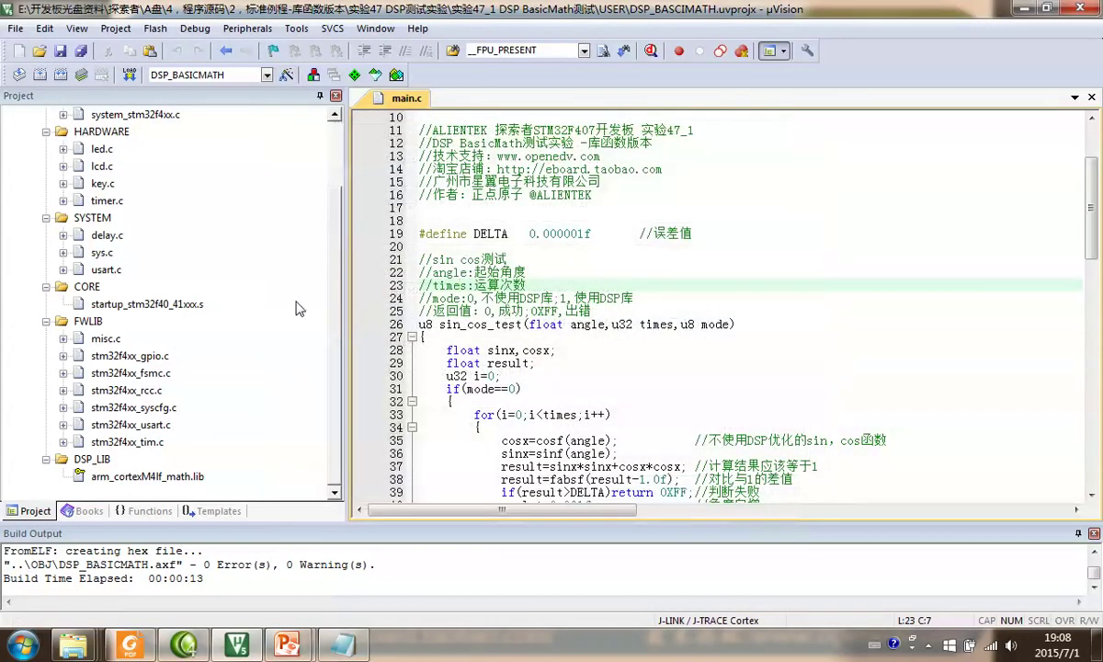
Examine the project tree from main.c in USER through to the DSP_LIB group, and the DELTA definition in main.c
click(286, 300)
scroll(286, 299, up, 1)
scroll(154, 190, up, 1)
click(115, 166)
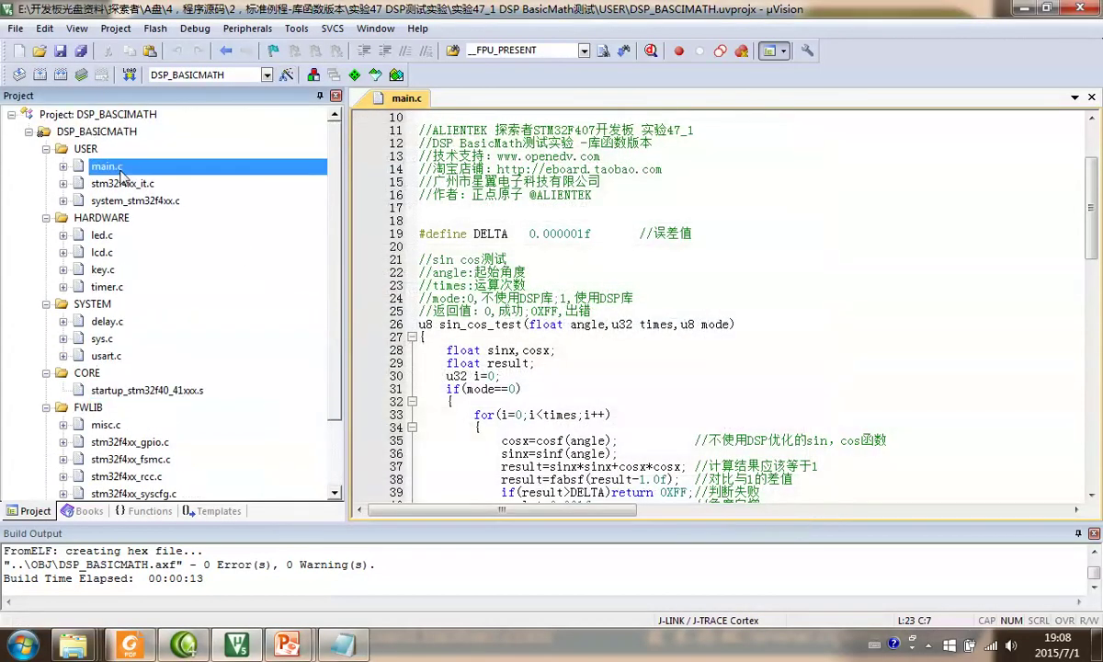
click(558, 235)
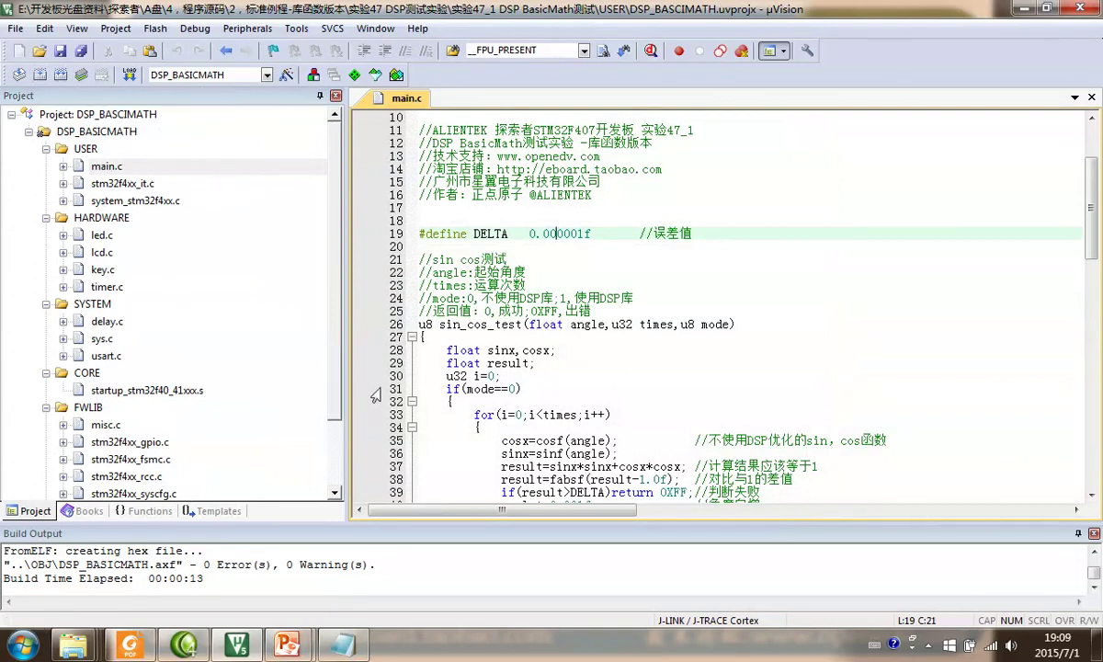
scroll(200, 455, down, 3)
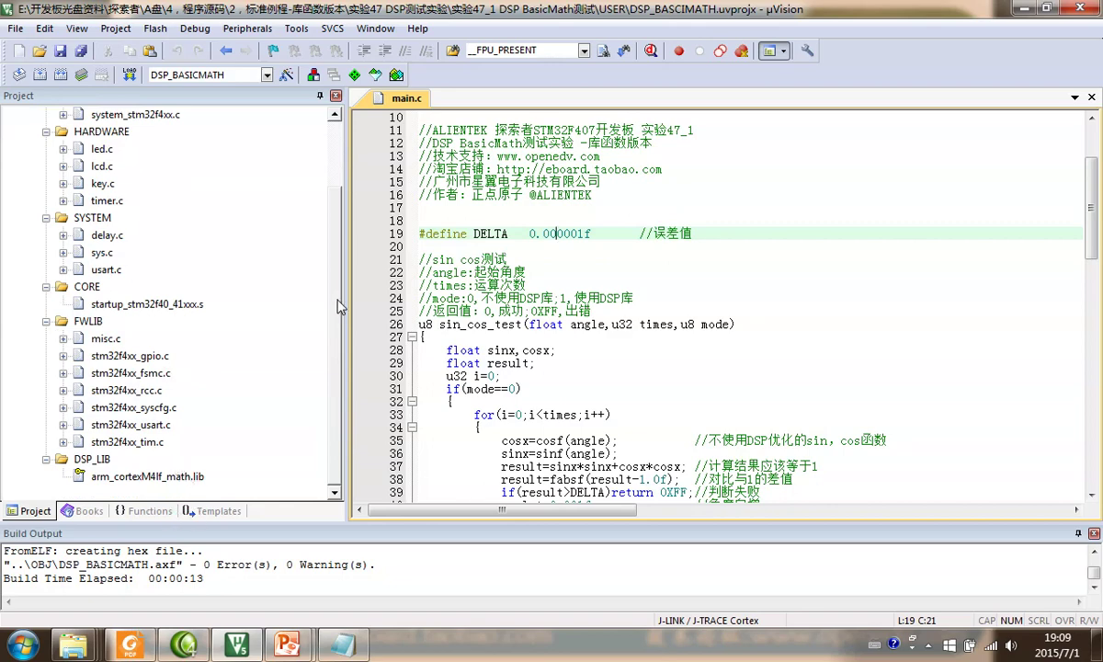
drag(338, 306, 339, 220)
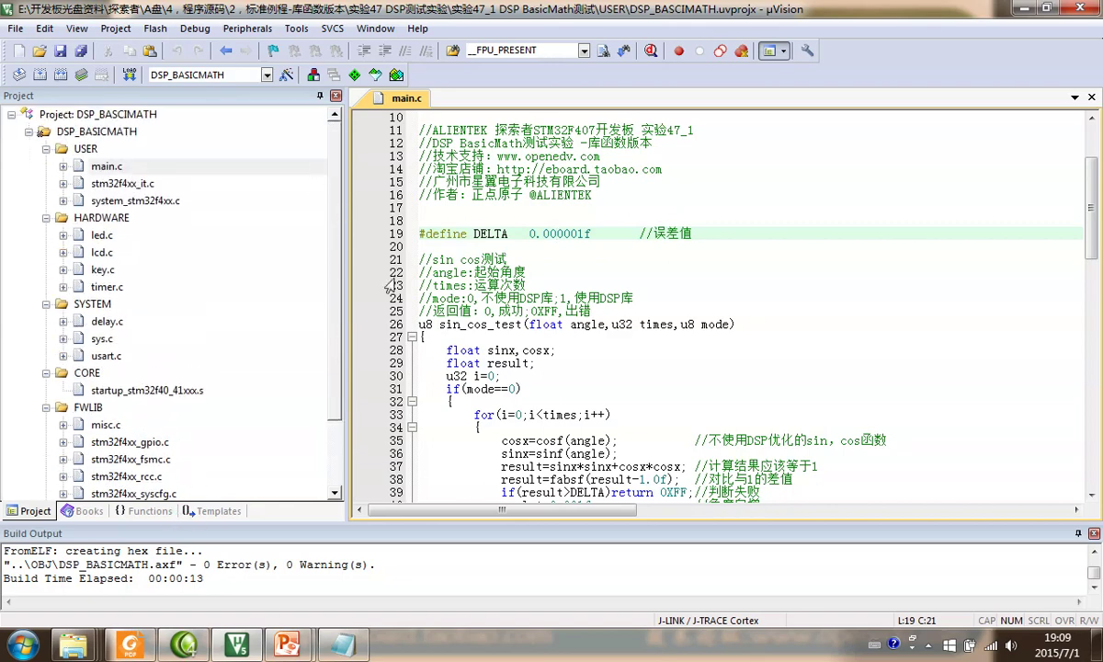
Return to the PowerPoint slide show and advance to the DSP库测试 slide
mouse_move(288, 643)
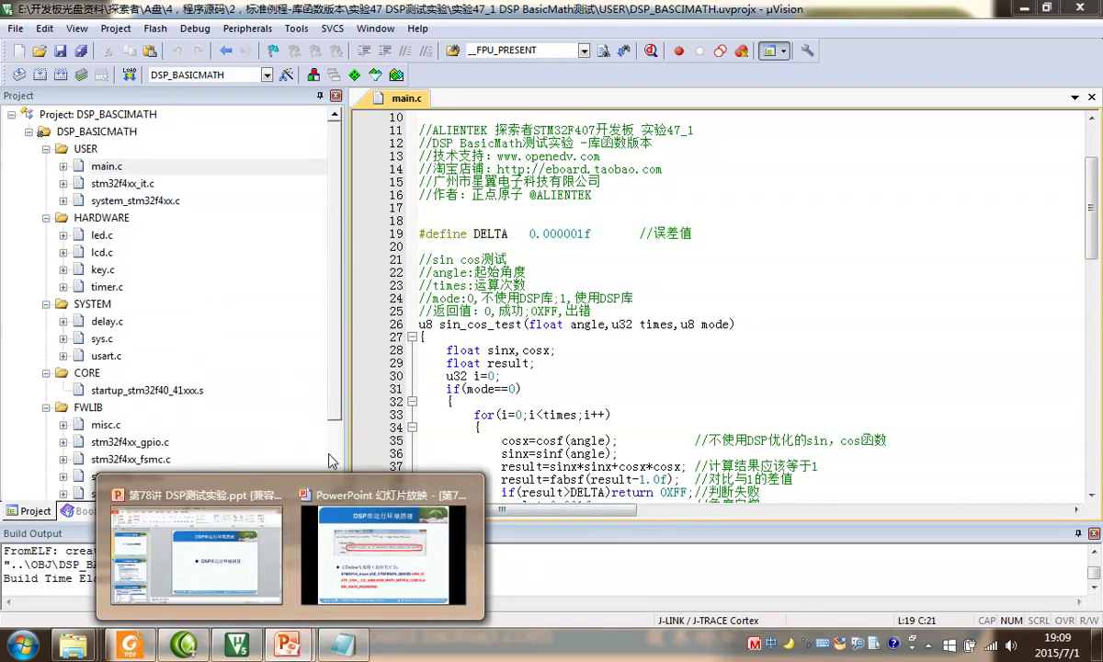
click(384, 546)
click(440, 439)
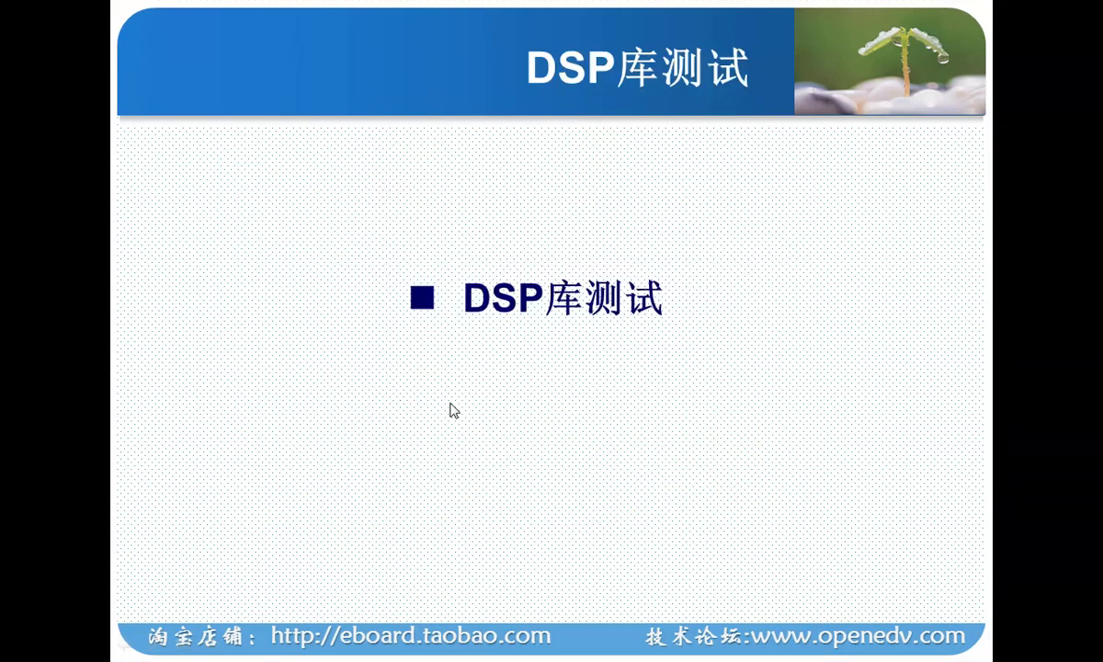